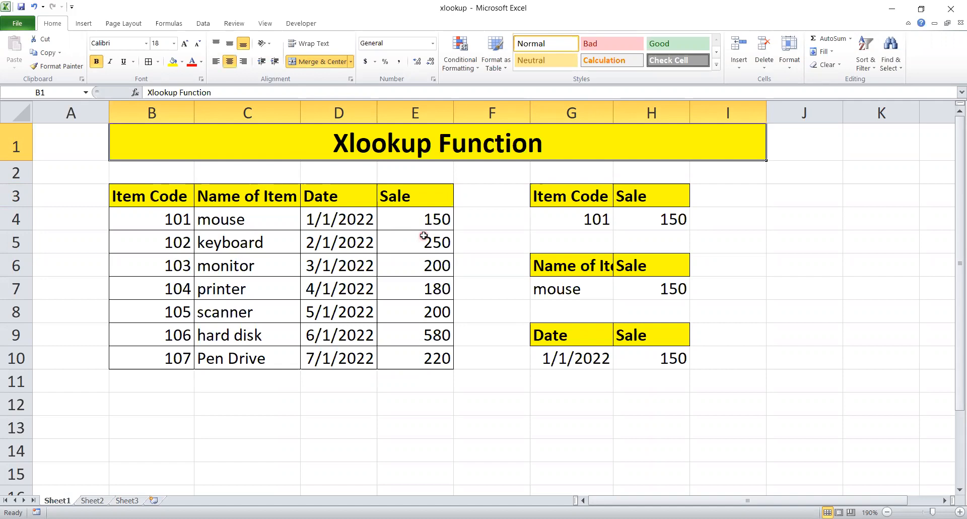
- Examine the three small lookup tables, the formula in H4, and the headings of the main item table
left_click_drag(592, 197, 658, 352)
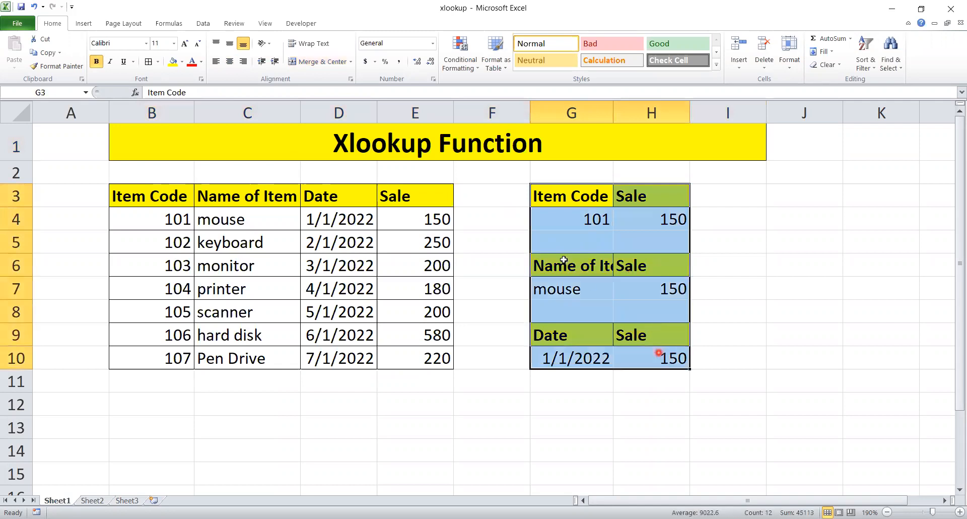
left_click(565, 218)
left_click(644, 214)
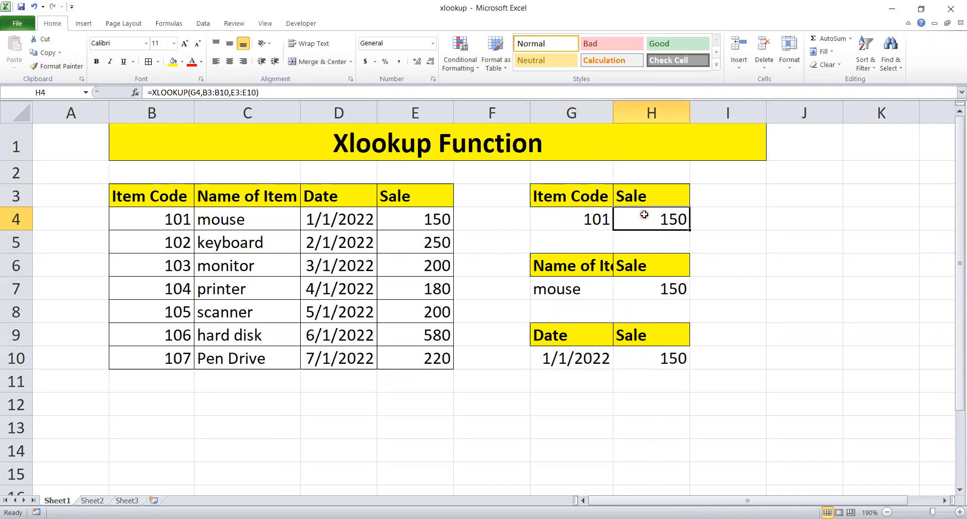
left_click(158, 191)
left_click(236, 195)
left_click(351, 188)
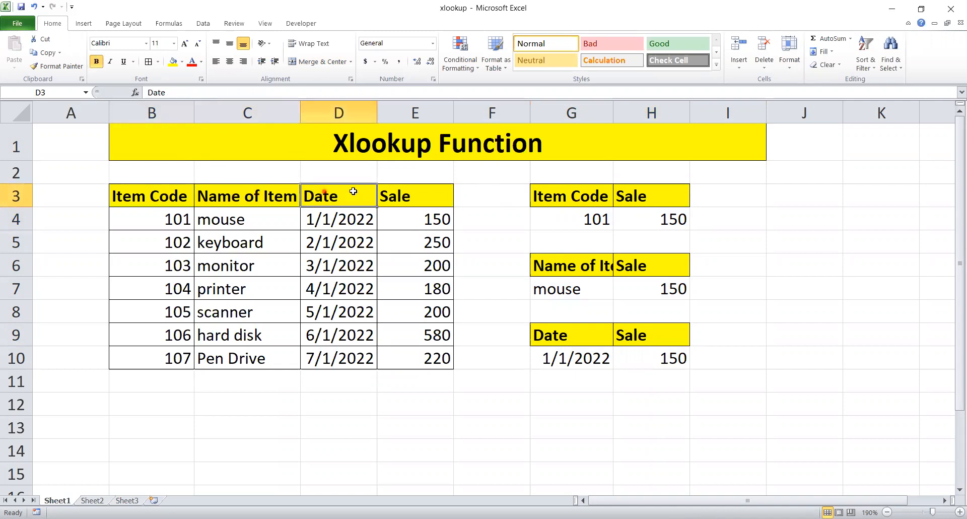
left_click(399, 196)
left_click(560, 197)
left_click(645, 196)
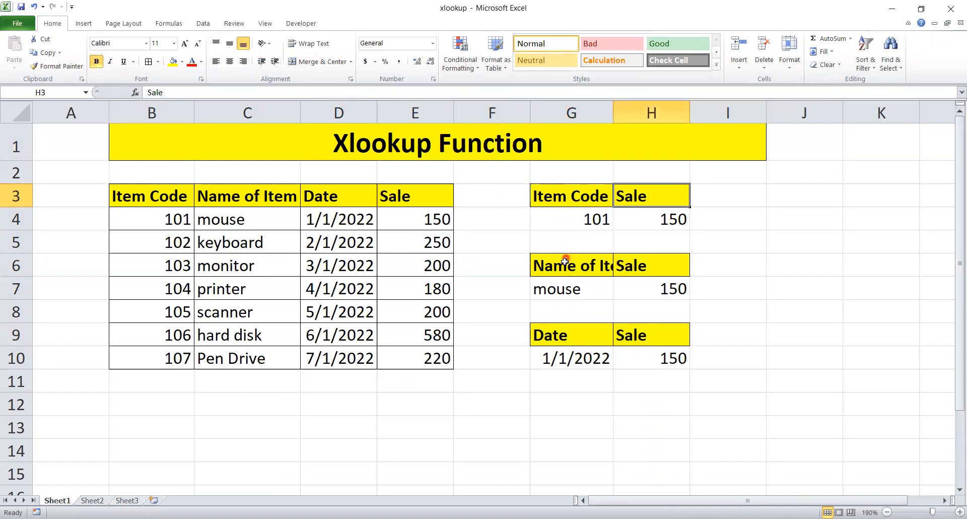
- Widen column G to fit its Name of Item heading and inspect the lookup tables for item name and date
double_click(613, 114)
left_click(673, 284)
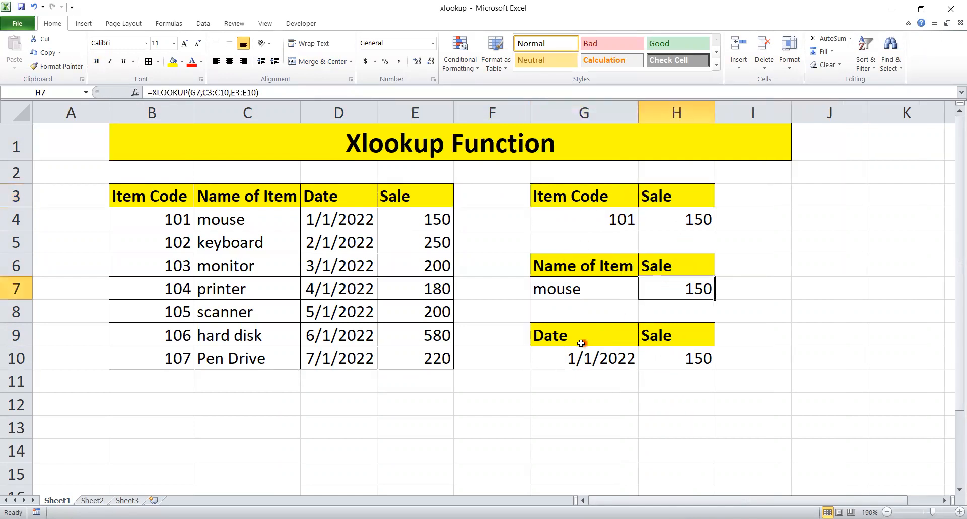
left_click(606, 342)
left_click(649, 341)
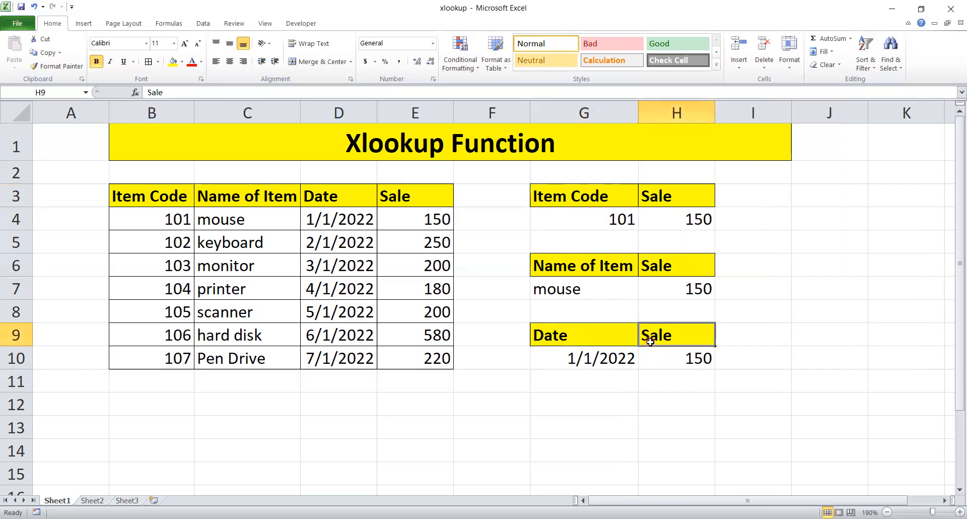
- Clear the entries and formulas in the item code and item name lookup rows, G4:H4 and G7:H7
left_click(588, 214)
key("shift+Right")
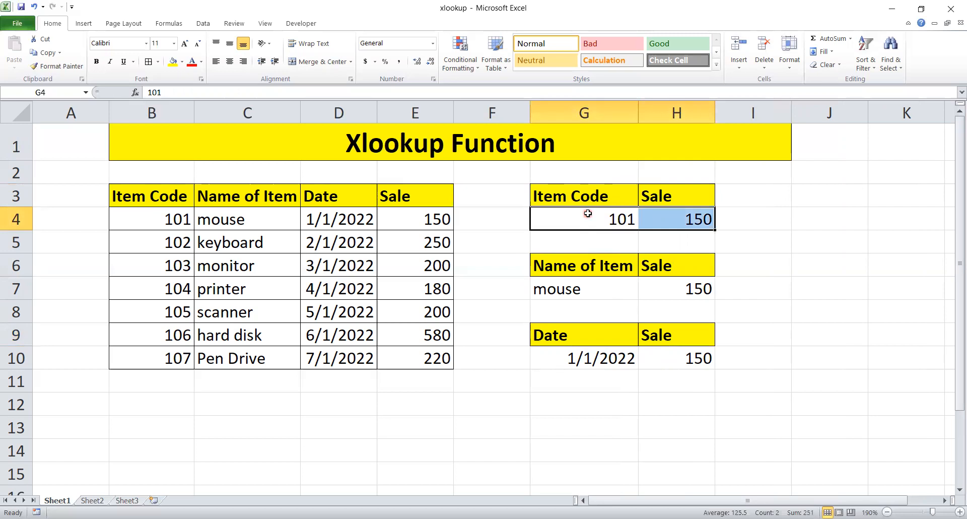
key("Delete")
left_click(580, 280)
key("shift+Right")
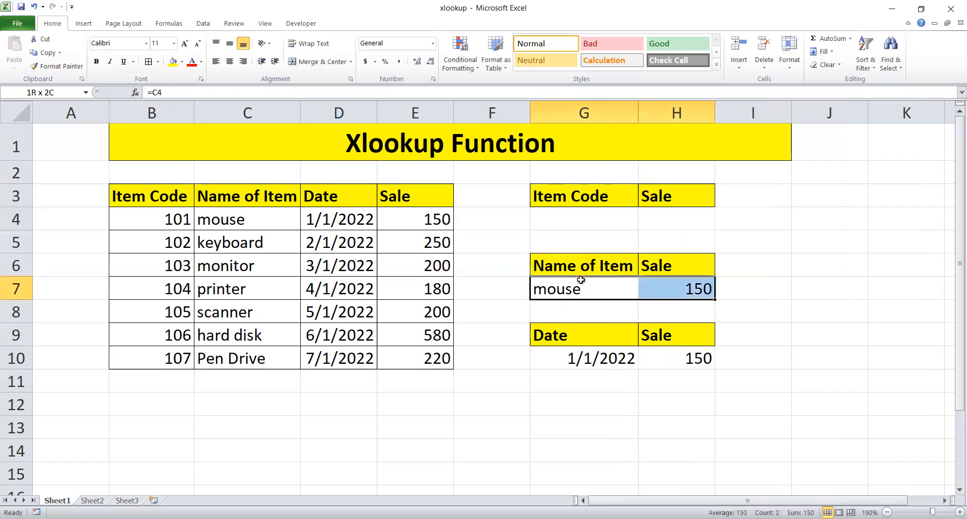
key("BackSpace")
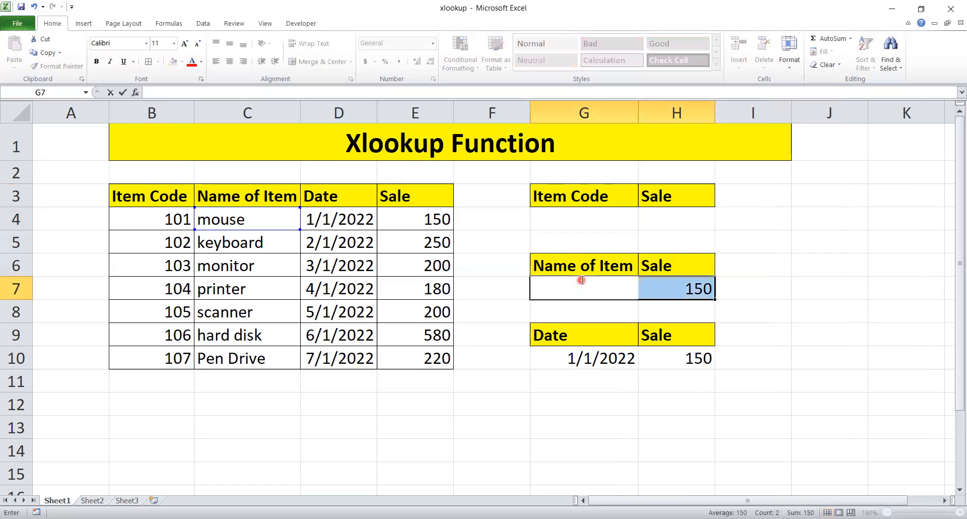
left_click(685, 315)
left_click(681, 294)
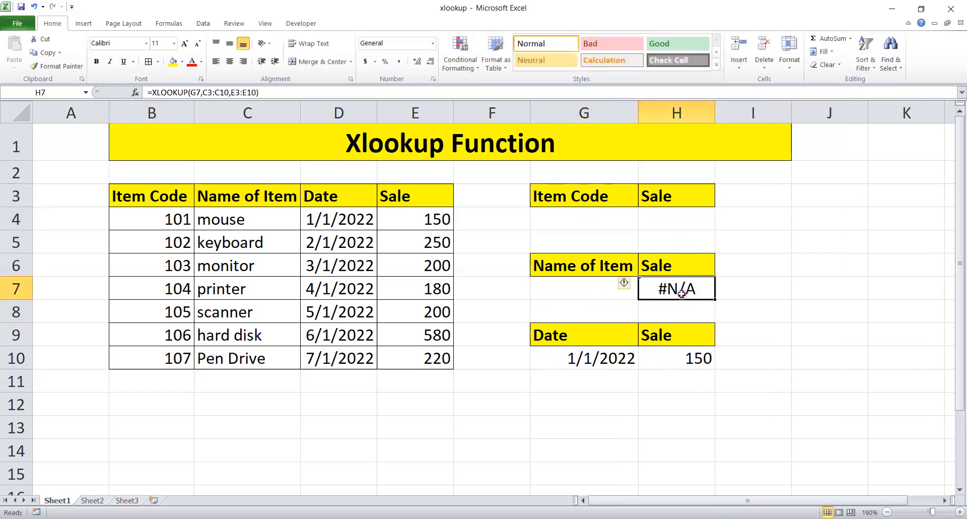
key("Delete")
- Clear the date and its sale formula from the date lookup row, G10:H10
left_click(579, 357)
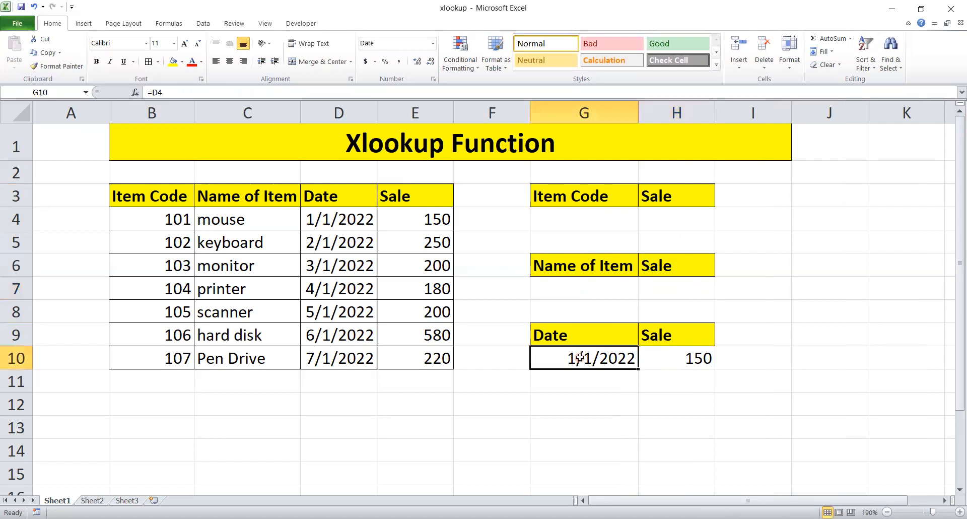
key("shift+Right")
key("shift+Right")
key("Delete")
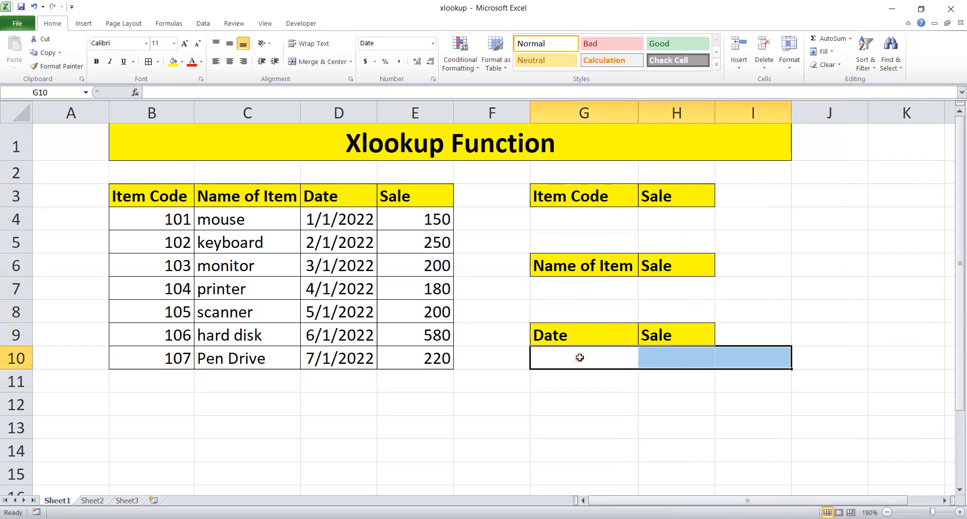
left_click(619, 375)
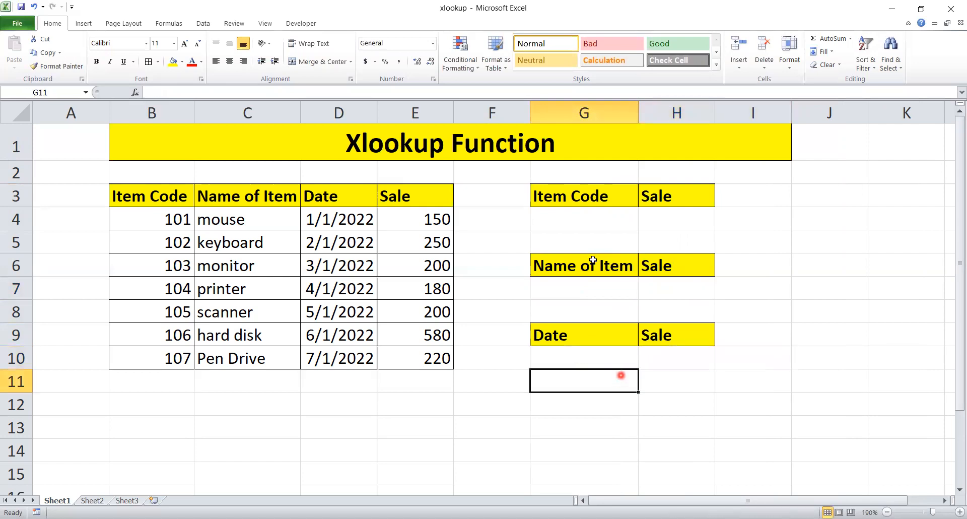
- Enter item code 101 in G4 and start a VLOOKUP formula in H4 with G4 as the lookup value
left_click(596, 222)
type("101")
key("Tab")
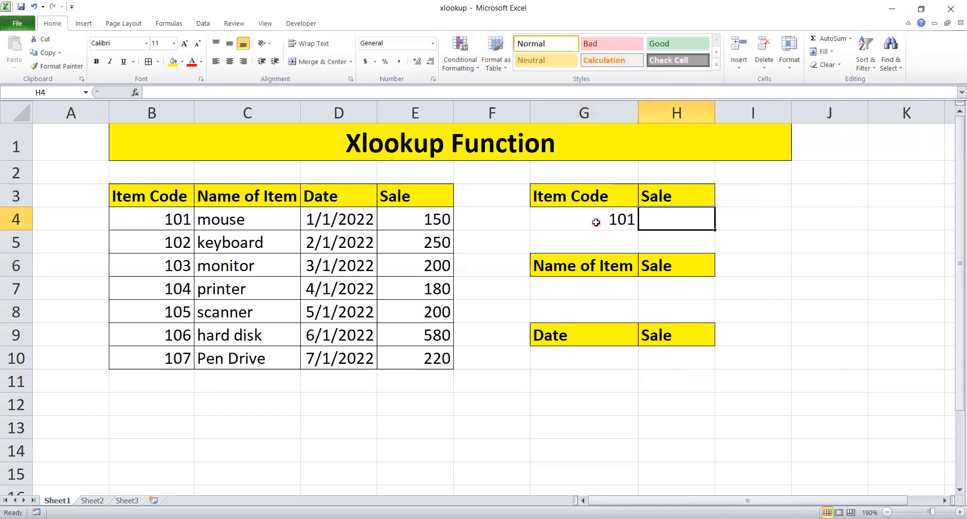
type("=")
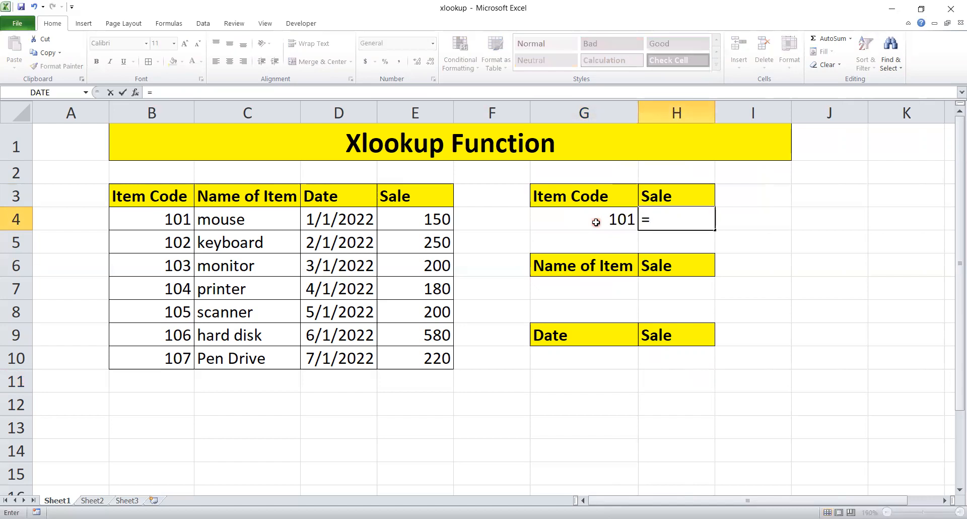
type("vl")
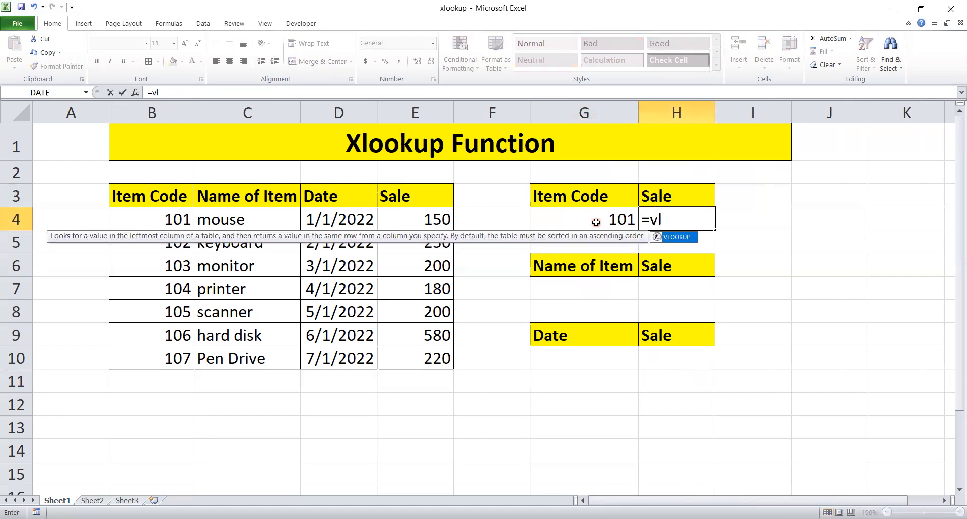
key("Tab")
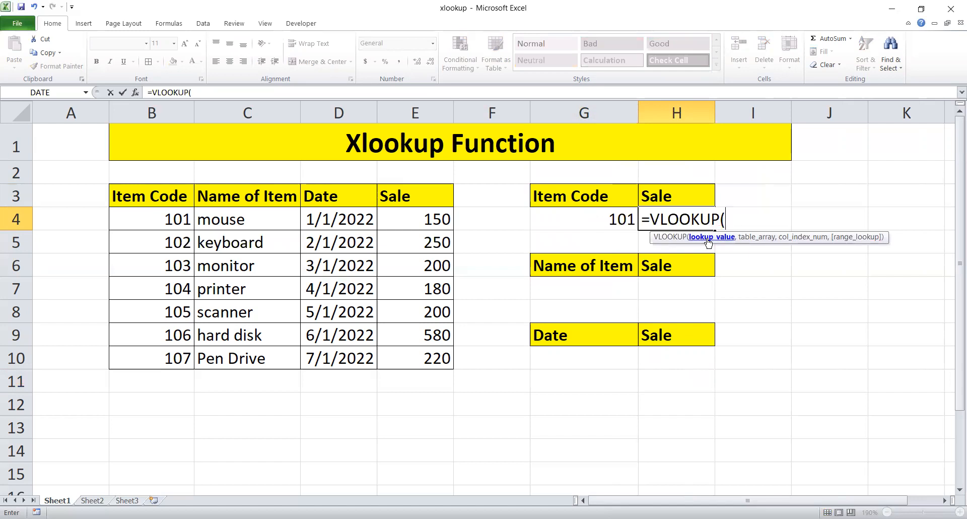
left_click(582, 220)
type(",")
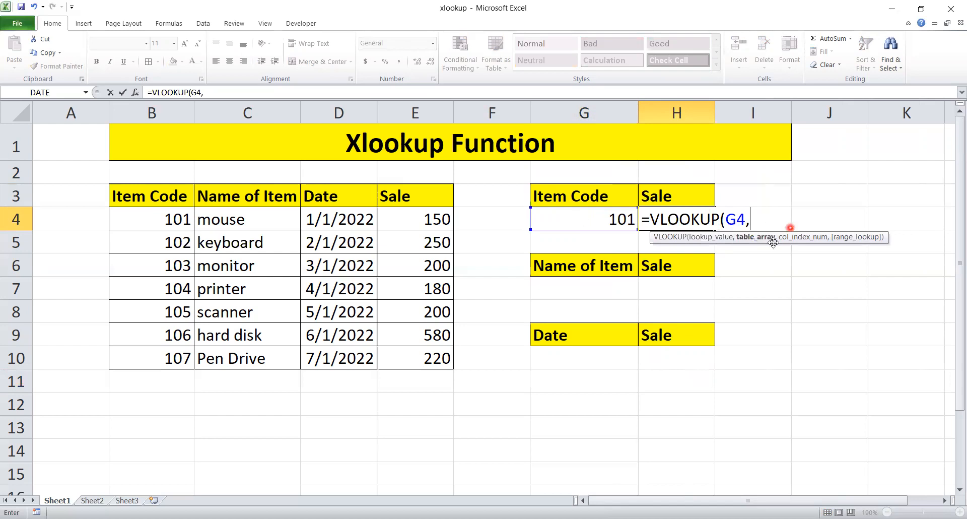
- Complete the VLOOKUP in H4 with table range B3:E10, column index 4 and FALSE for an exact match
left_click(132, 197)
left_click_drag(131, 197, 297, 201)
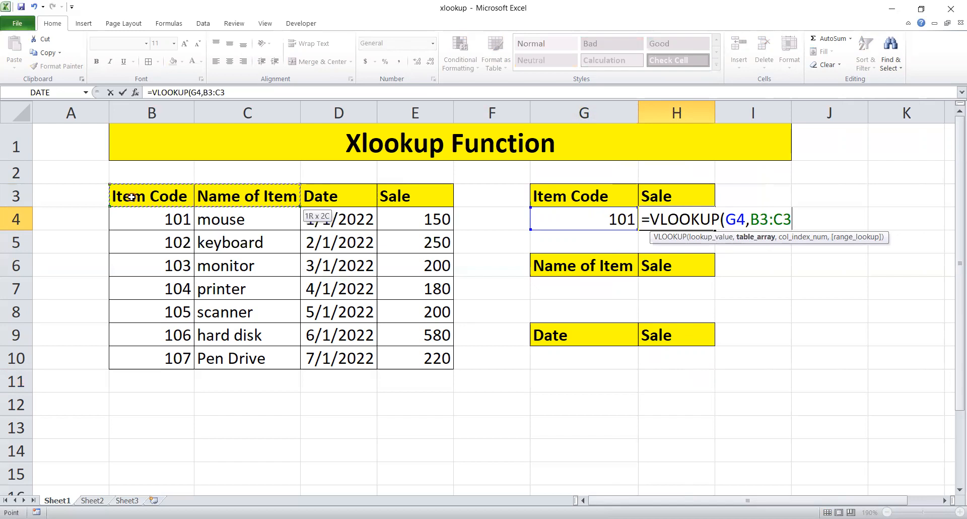
left_click_drag(132, 197, 428, 358)
type(",")
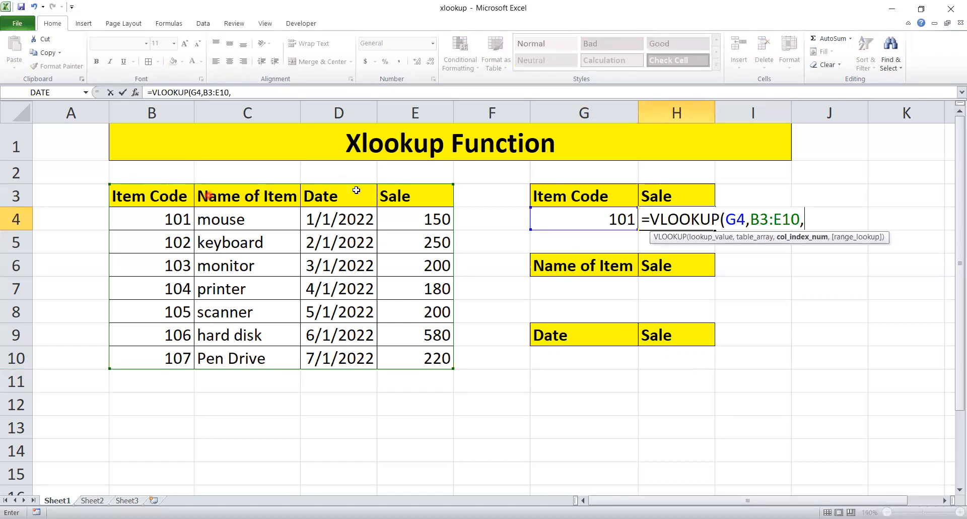
type("4,")
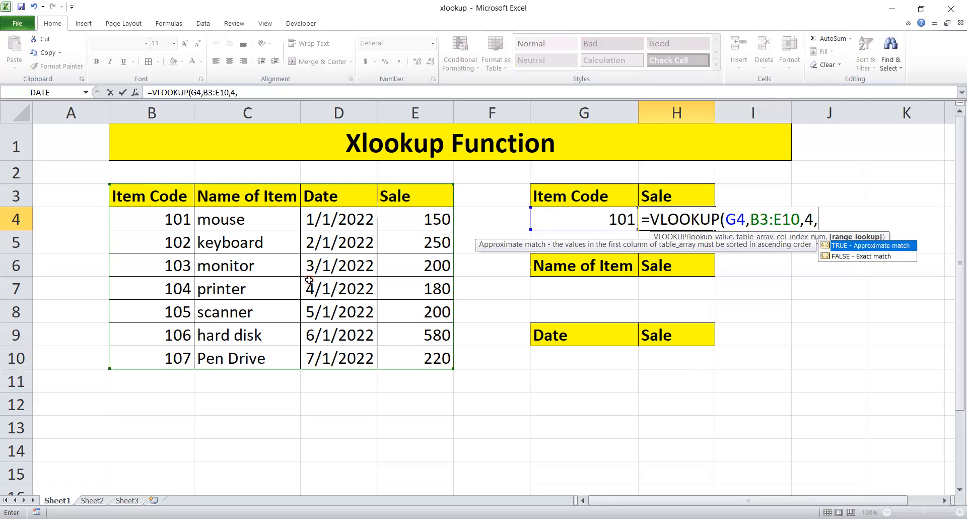
key("Down")
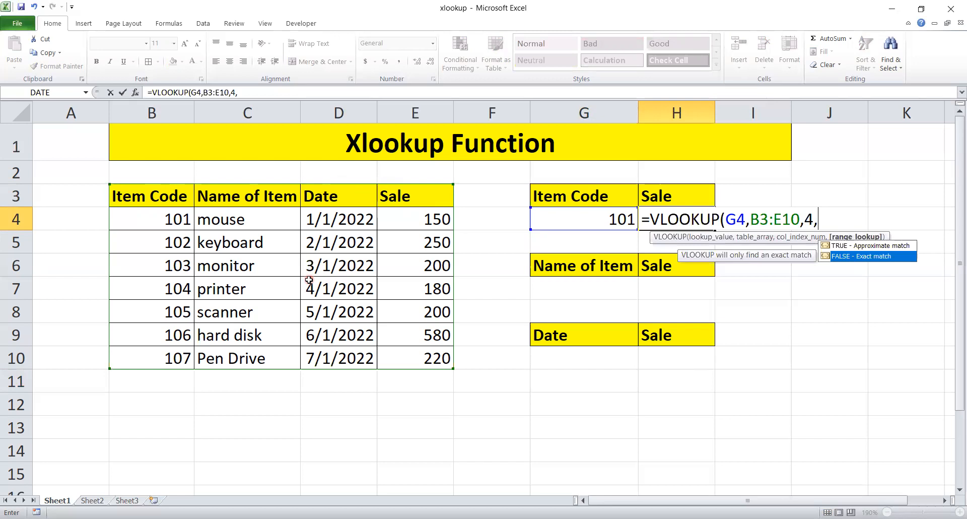
key("Tab")
type(")")
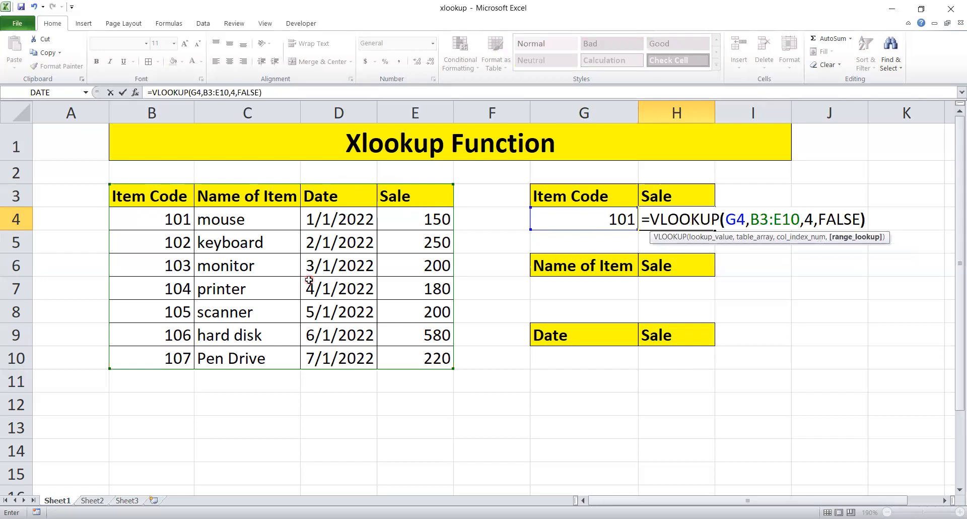
key("ctrl+Return")
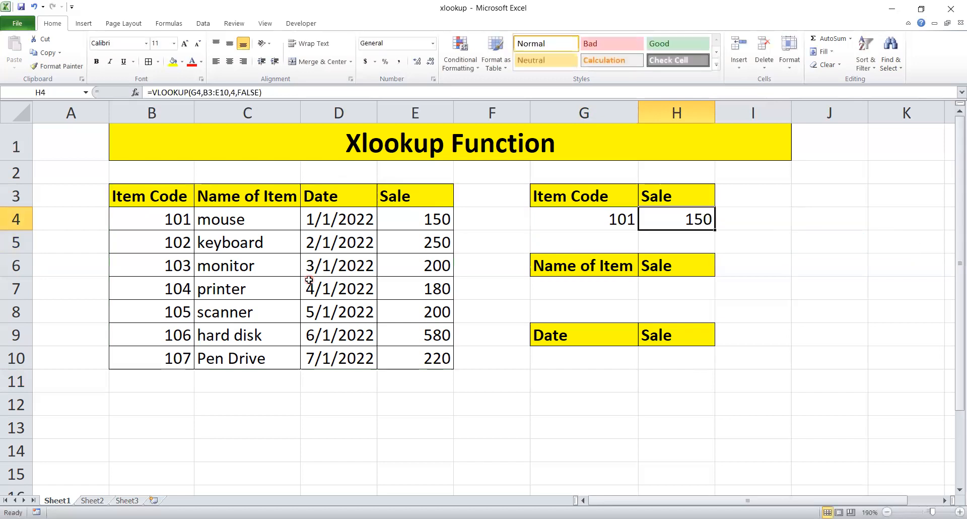
- Set the item code in G4 to 102 and compare the returned sale with the keyboard row
left_click(594, 219)
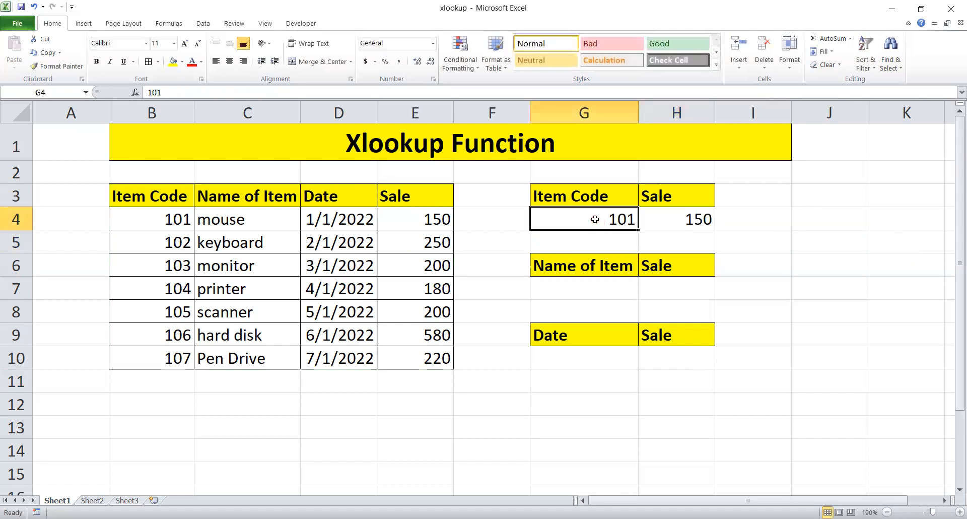
left_click(670, 216)
left_click(610, 219)
type("102")
key("Return")
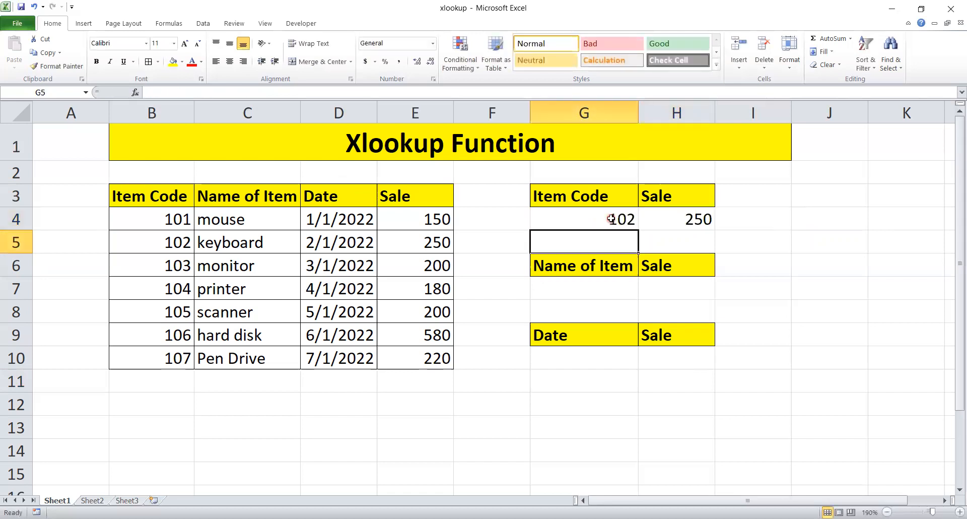
left_click(610, 219)
left_click(438, 244)
- Set the item code in G4 to 105 and compare the returned sale with the scanner row
left_click(586, 221)
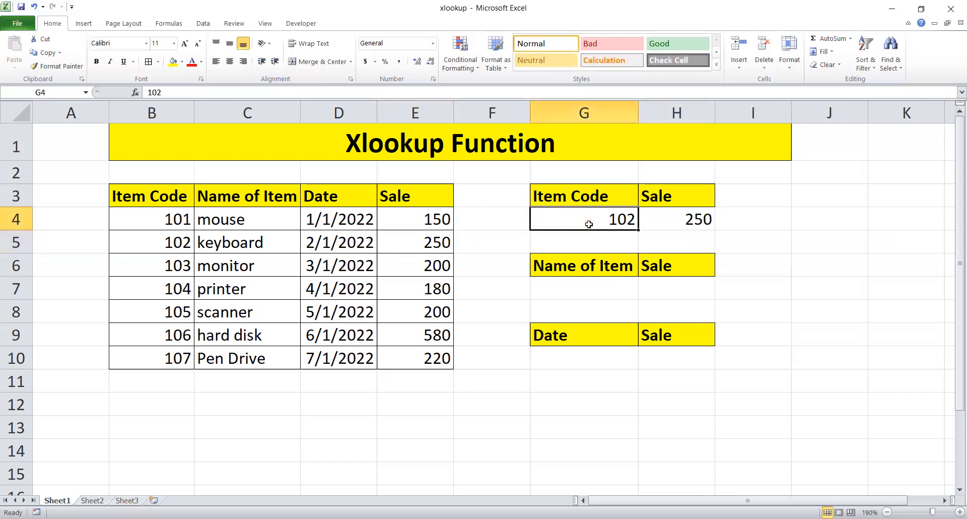
type("105")
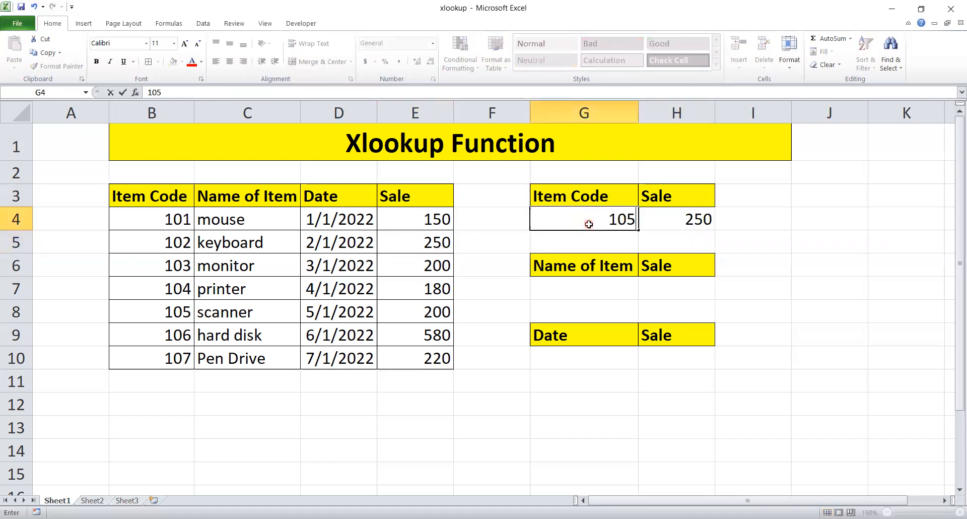
key("Return")
left_click(589, 224)
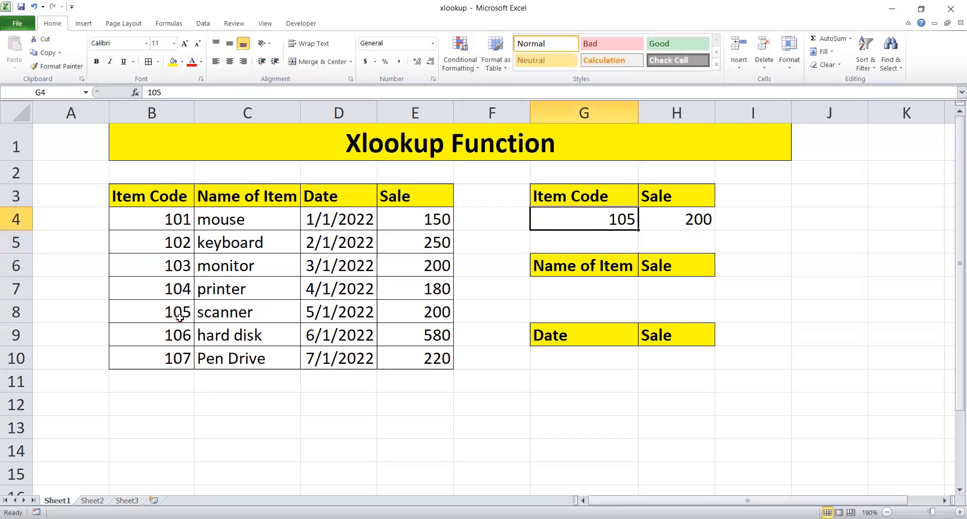
left_click_drag(181, 315, 399, 312)
left_click(399, 312)
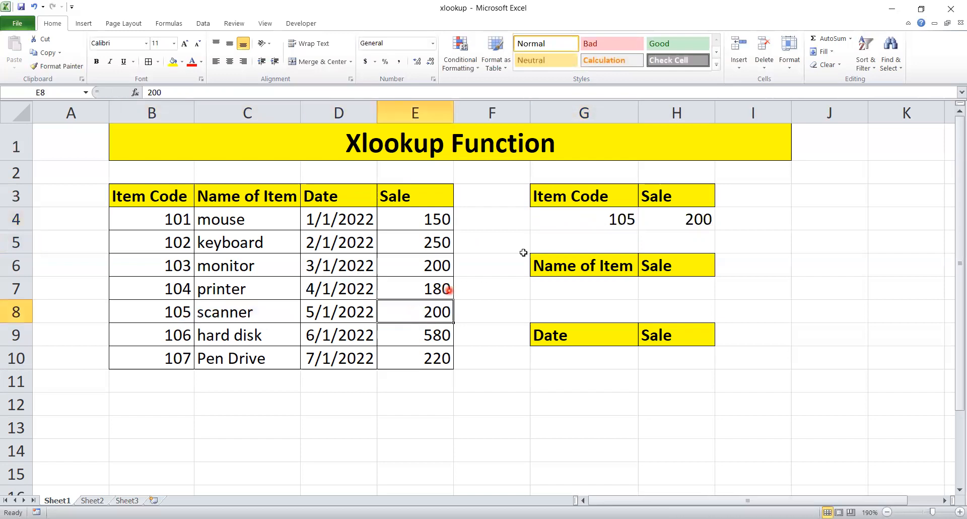
left_click(577, 224)
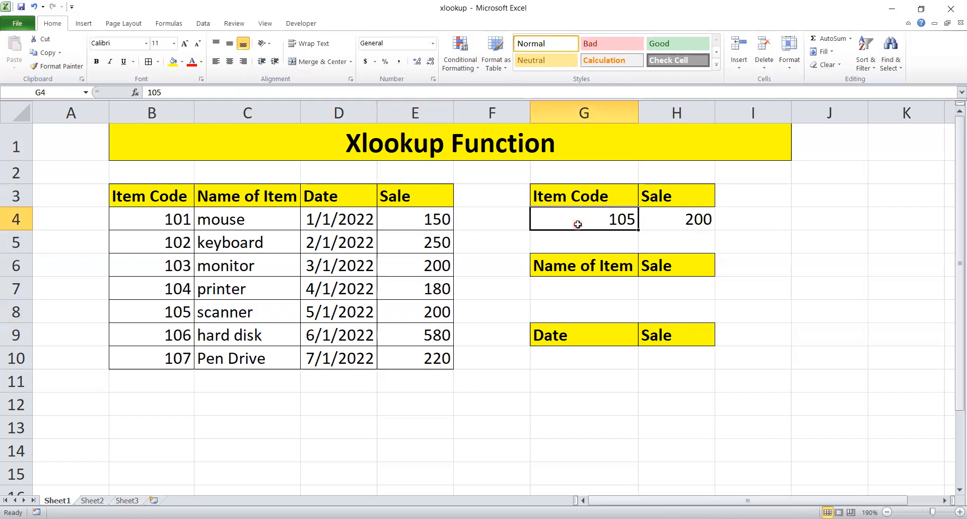
- Insert a blank column before the Name of Item column and inspect the VLOOKUP formula in I4
left_click(191, 222)
left_click_drag(239, 221, 332, 219)
left_click(336, 218)
left_click(423, 221)
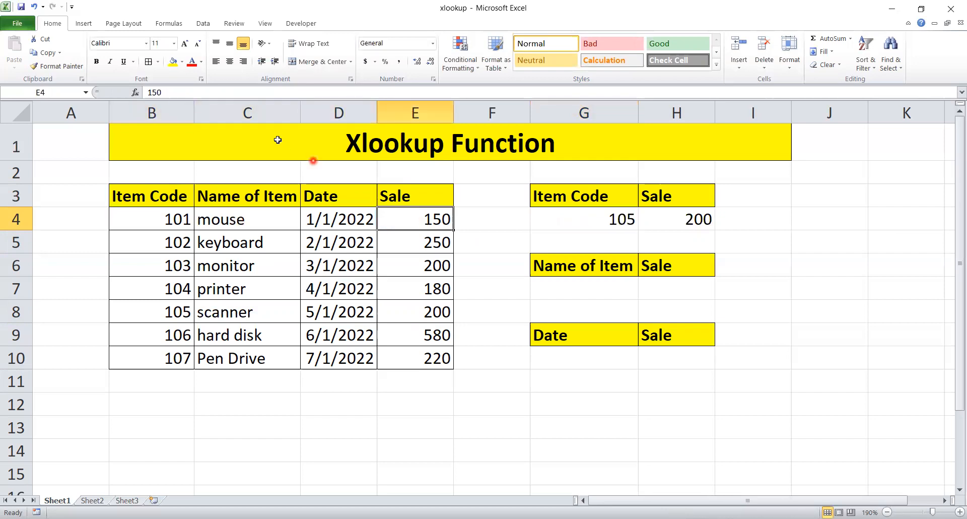
left_click(226, 110)
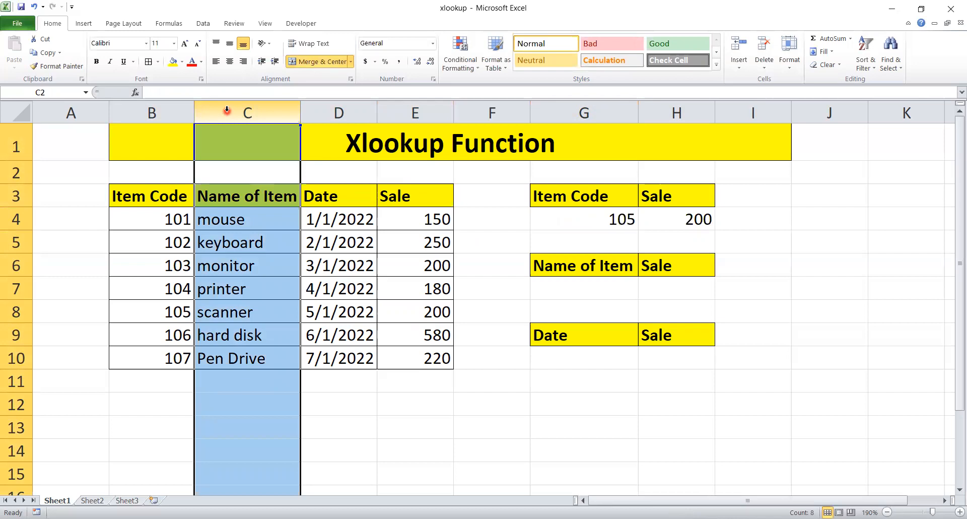
key("ctrl+shift+plus")
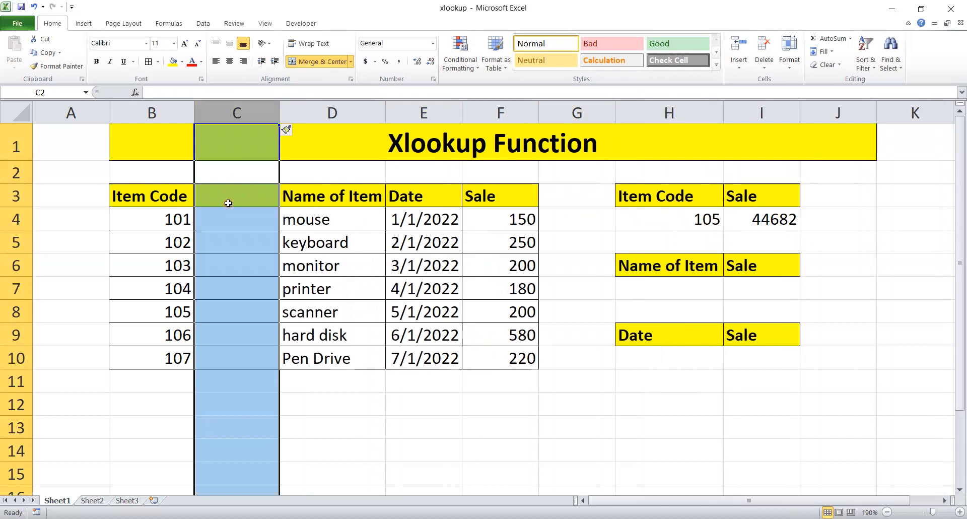
left_click(232, 187)
left_click(758, 220)
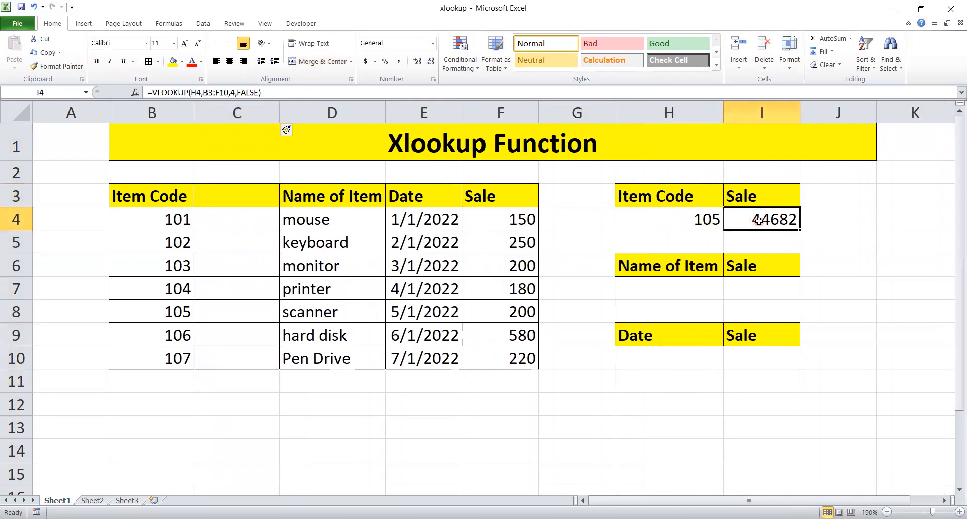
- Inspect the VLOOKUP formula in I4, including its column index argument, against the shifted table columns
double_click(758, 220)
key("Return")
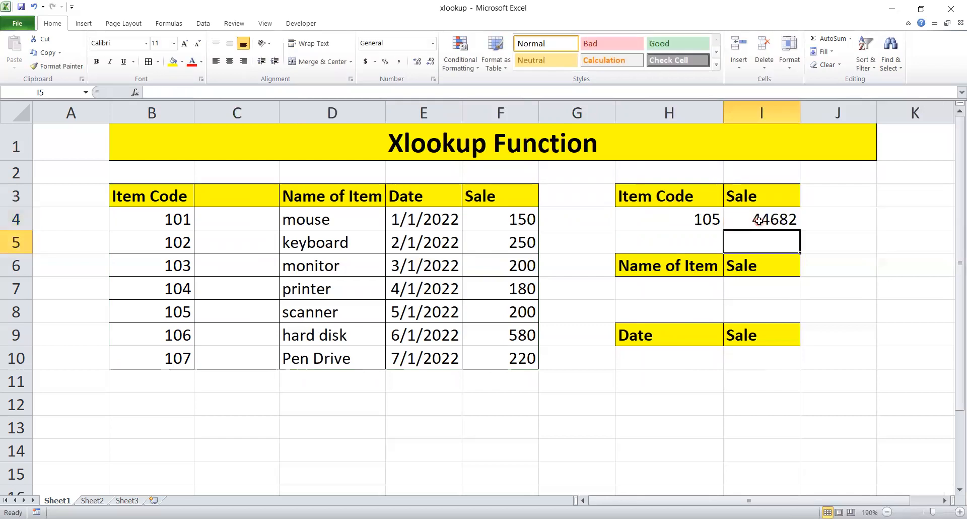
left_click(758, 220)
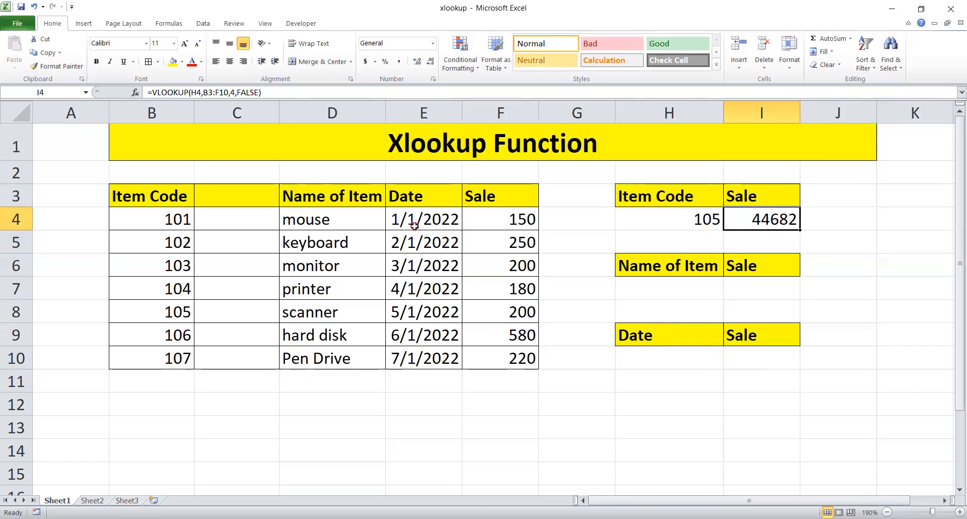
left_click(155, 201)
double_click(744, 220)
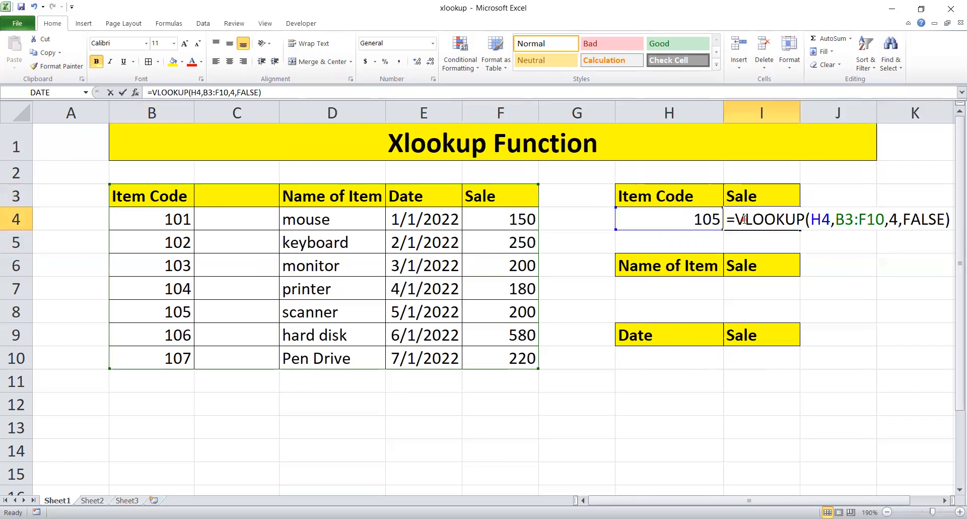
left_click(895, 219)
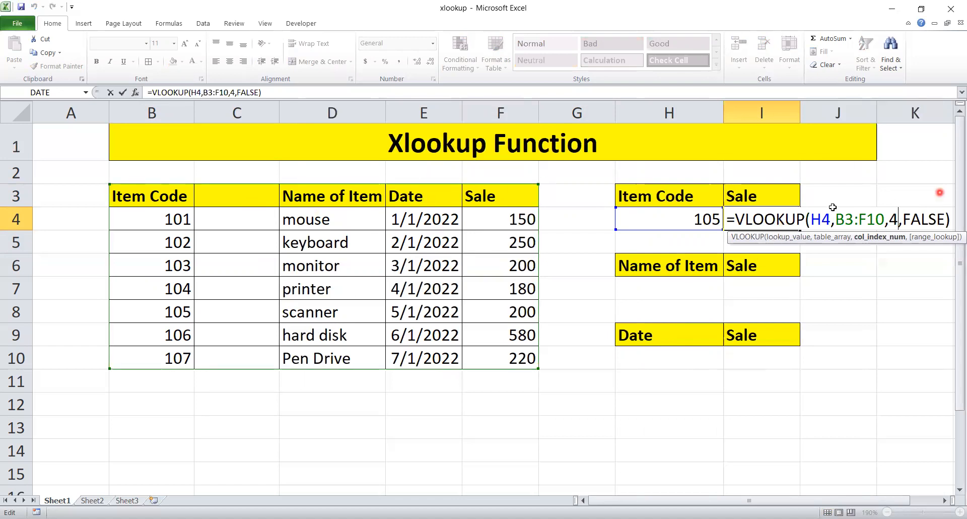
key("Return")
- Format the lookup result in I4 as Short Date
left_click(789, 219)
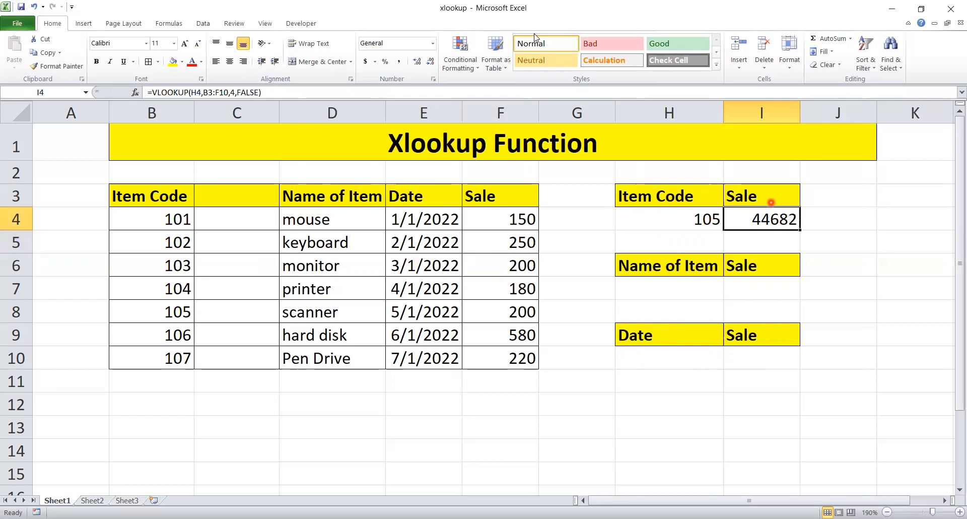
left_click(433, 44)
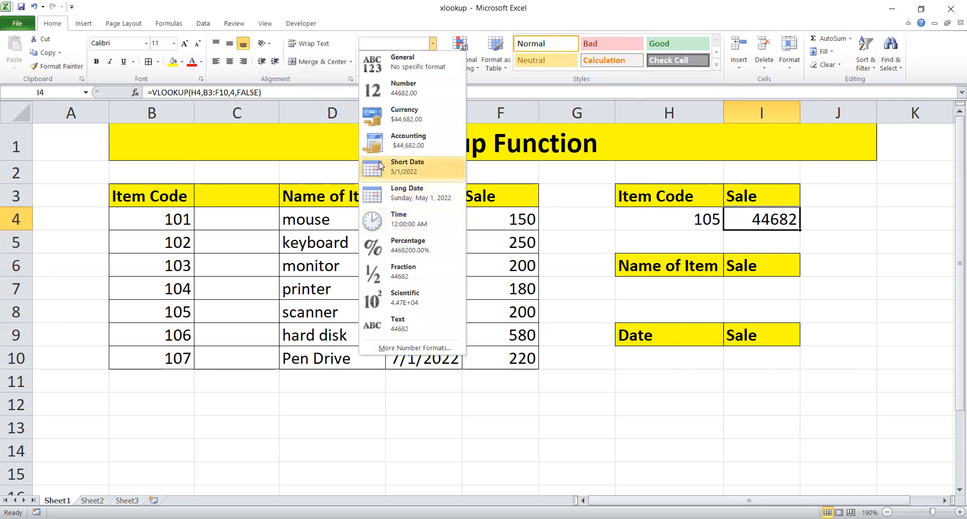
left_click(398, 166)
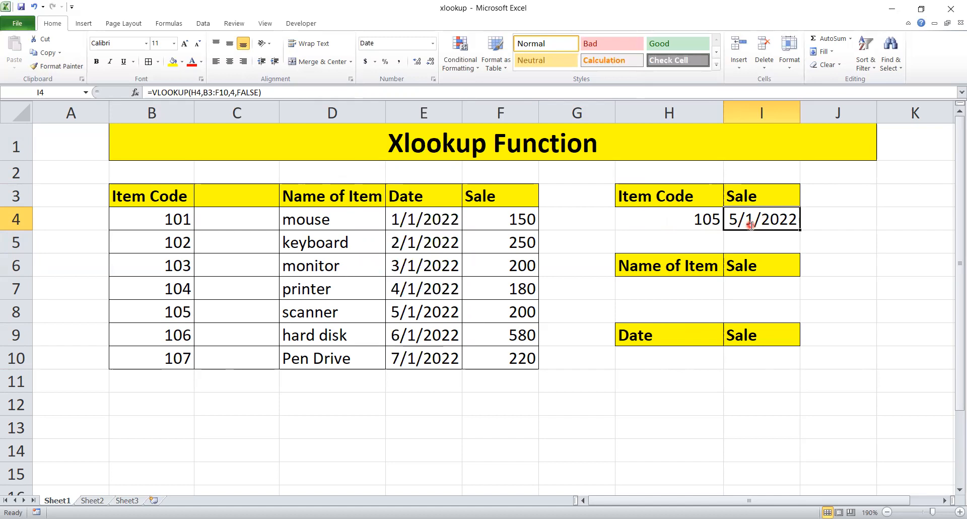
- Replace the formula in I4 with an XLOOKUP using lookup value H4 and lookup array B3:B10
type("=xlo")
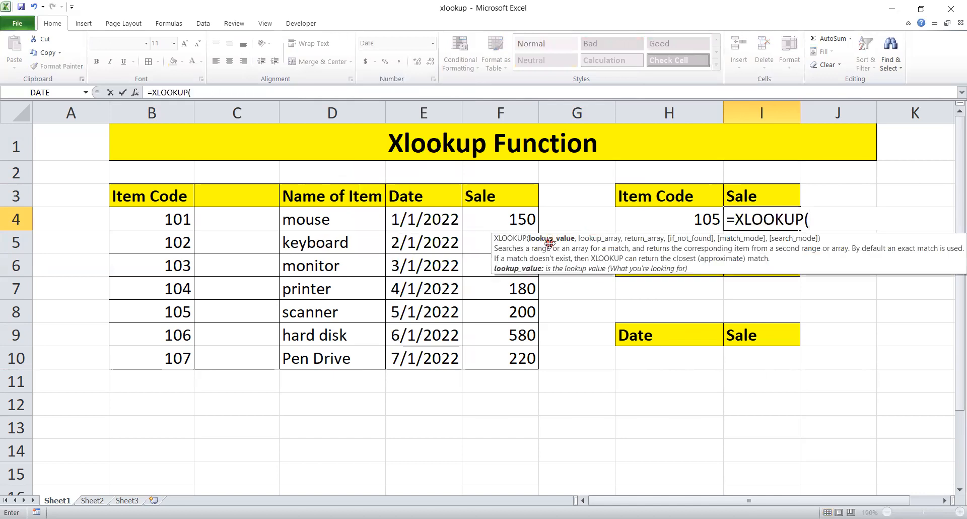
left_click(693, 219)
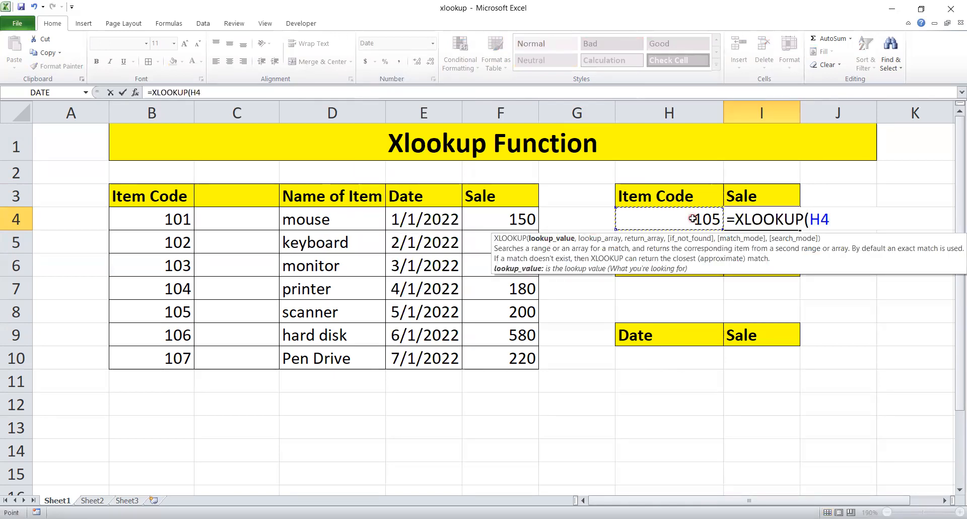
type(",")
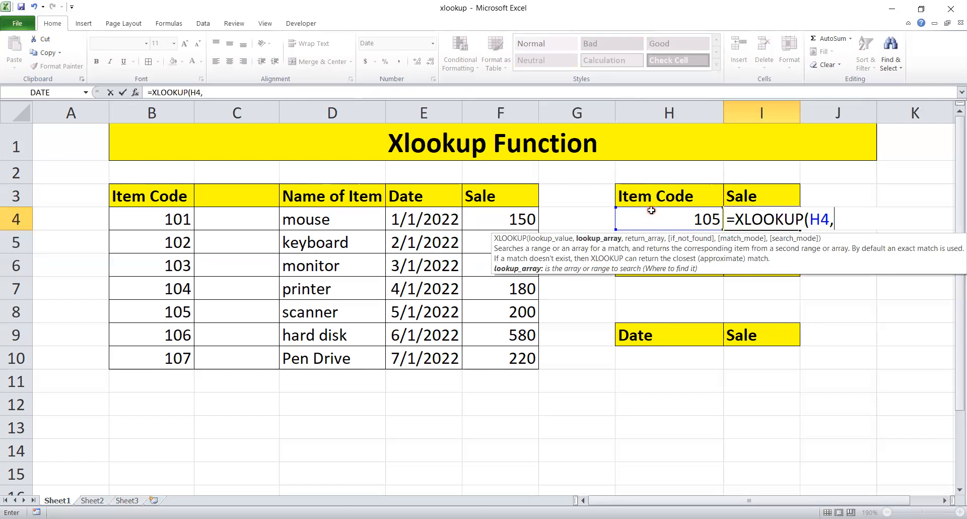
left_click_drag(126, 193, 138, 219)
left_click_drag(137, 336, 135, 348)
type(",")
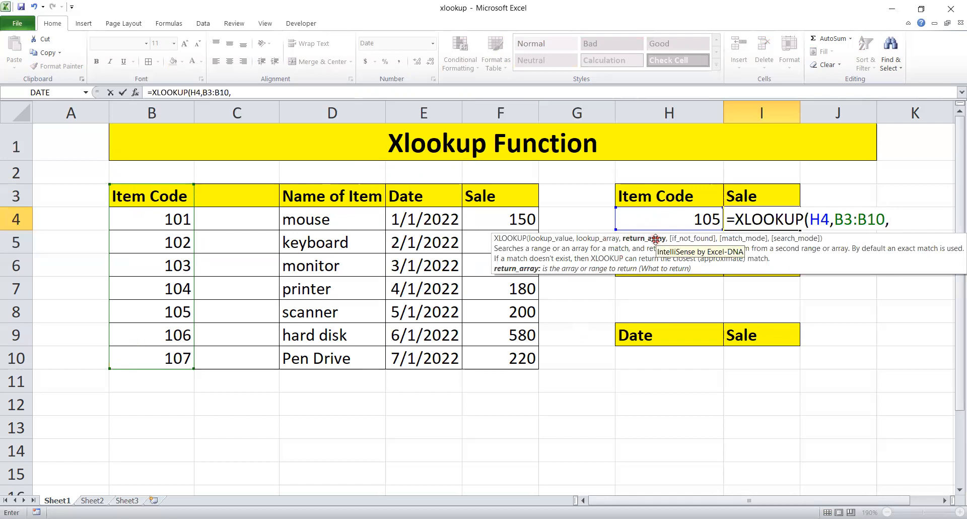
- Complete the XLOOKUP in I4 with return array F3:F10 and "Not Found" as the if-not-found text
left_click(500, 195)
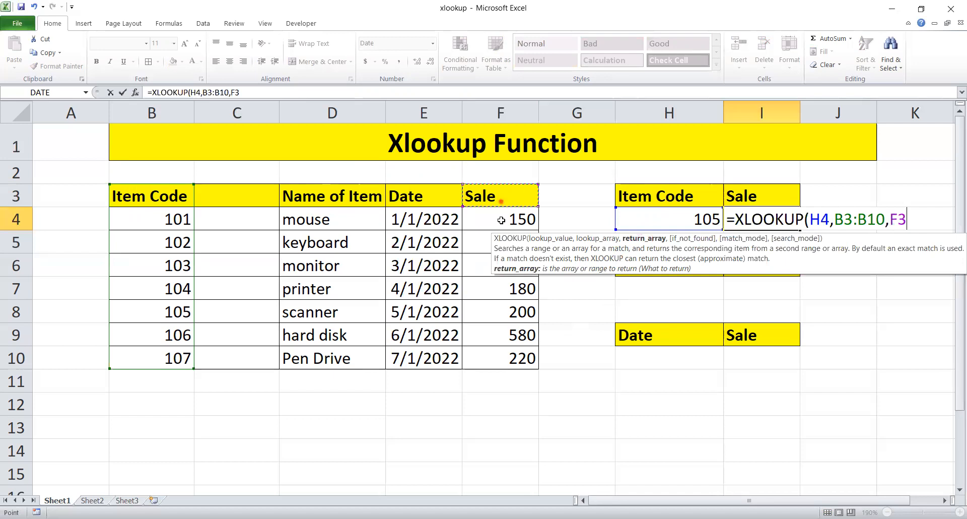
left_click(501, 367, "shift")
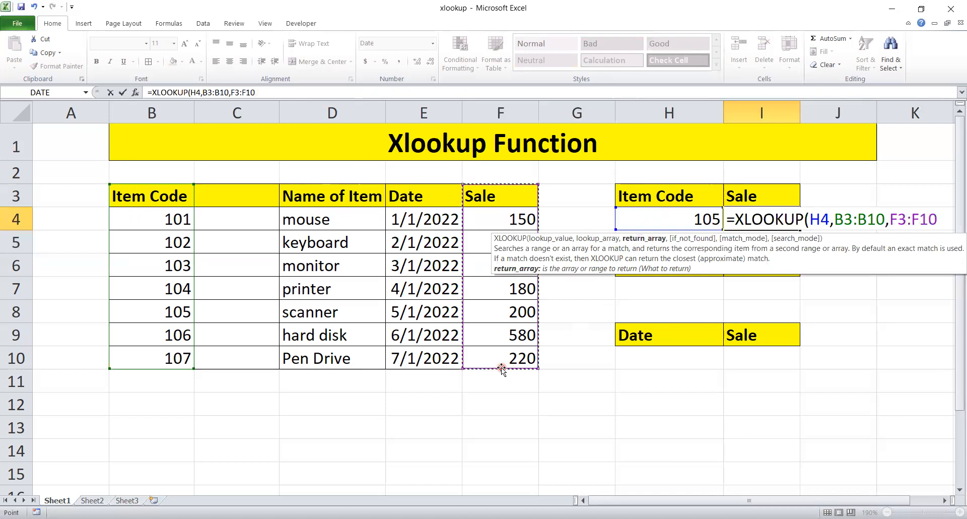
type(")")
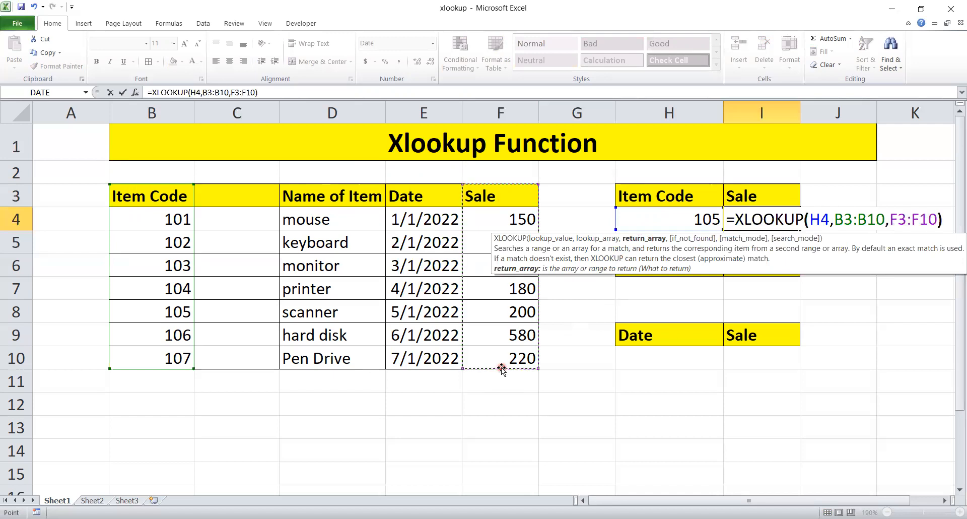
key("BackSpace")
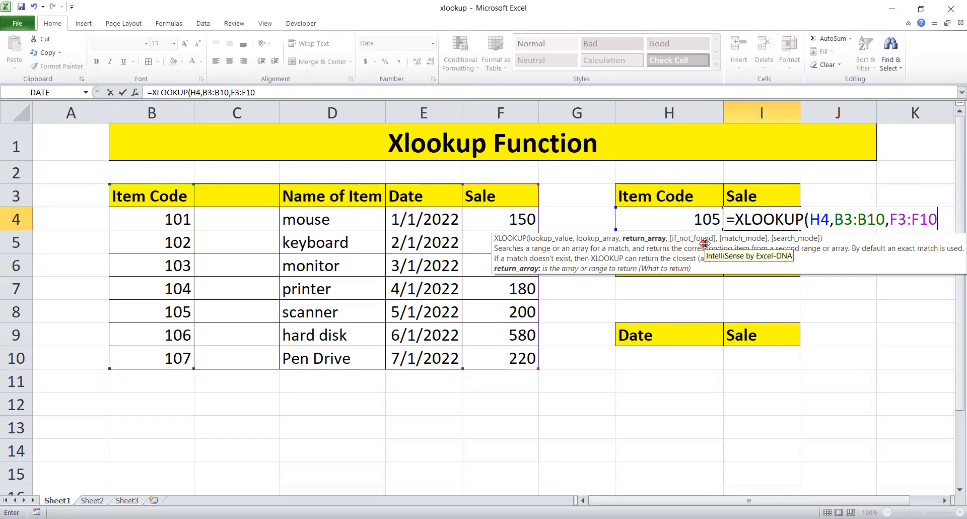
type(",")
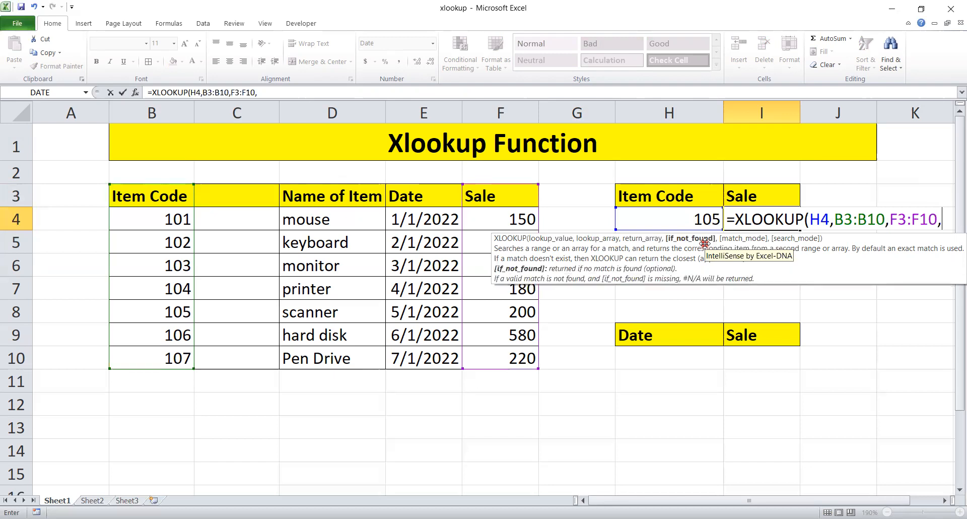
type("\"Not ")
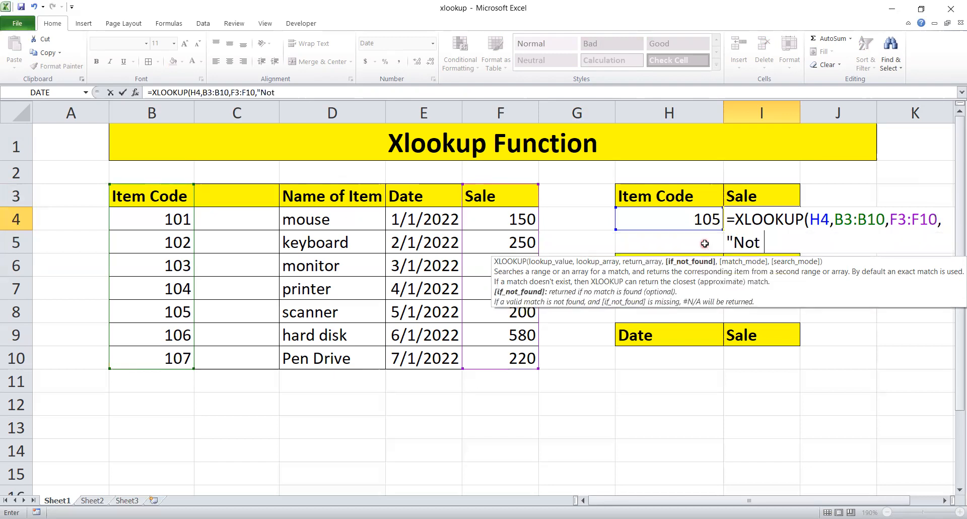
type("Found")
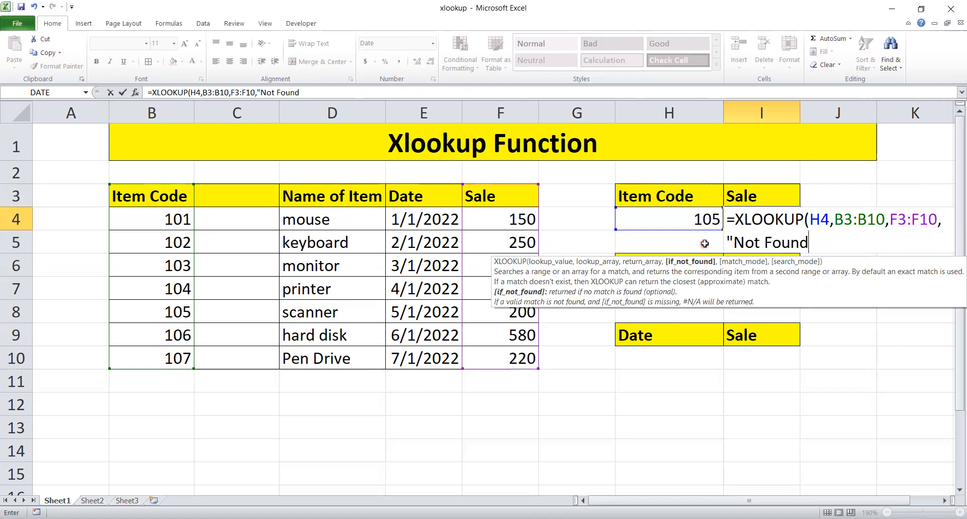
type("\")")
key("Return")
- Set the number format of the XLOOKUP result in I4 to General
key("Up")
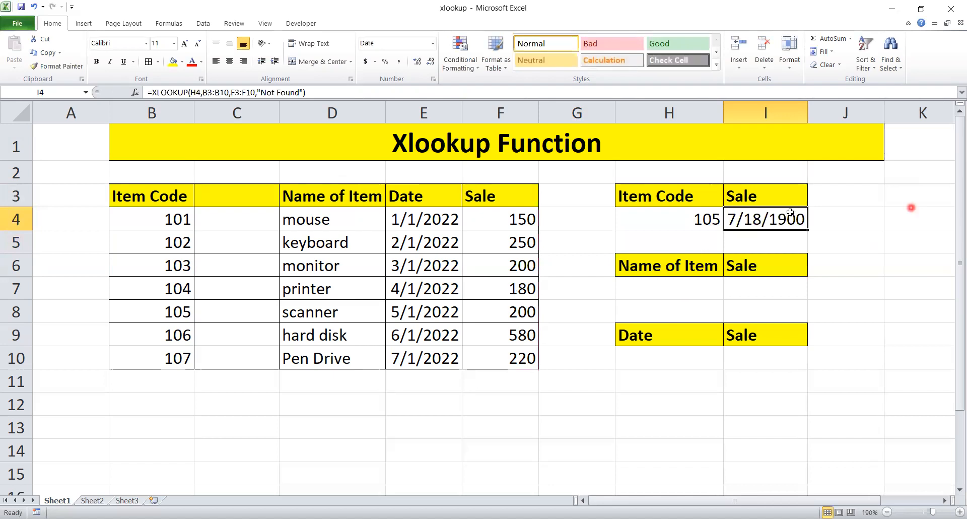
left_click(432, 43)
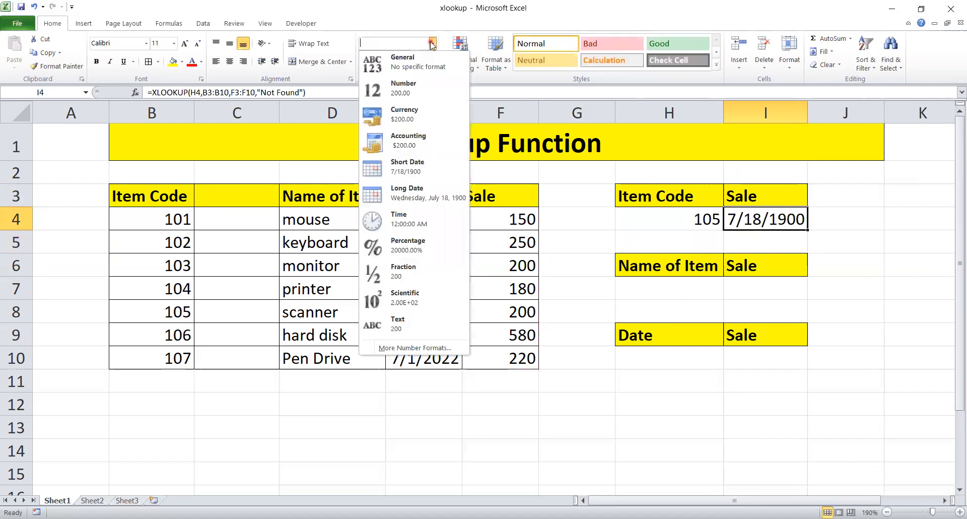
left_click(397, 69)
- Compare the XLOOKUP result for the item code in H4 with the scanner row's code and sale
left_click(683, 220)
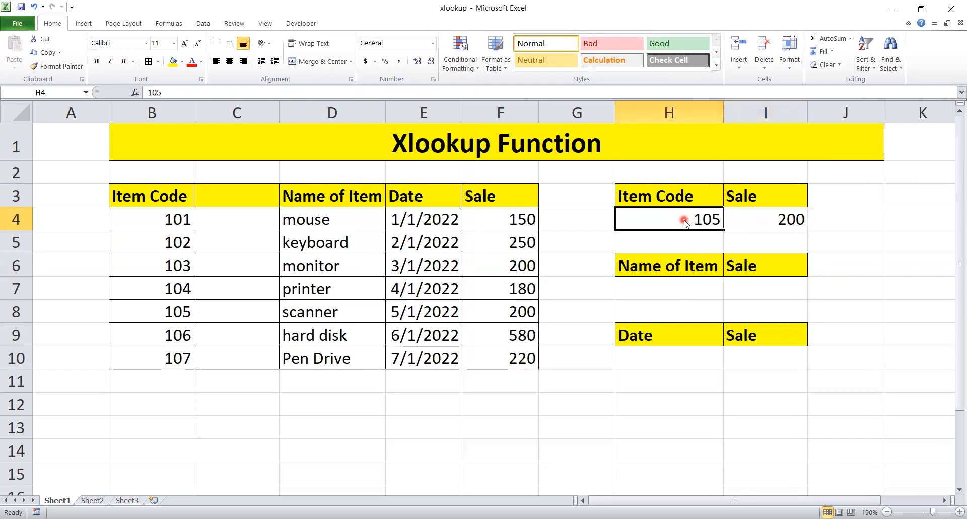
left_click(176, 312)
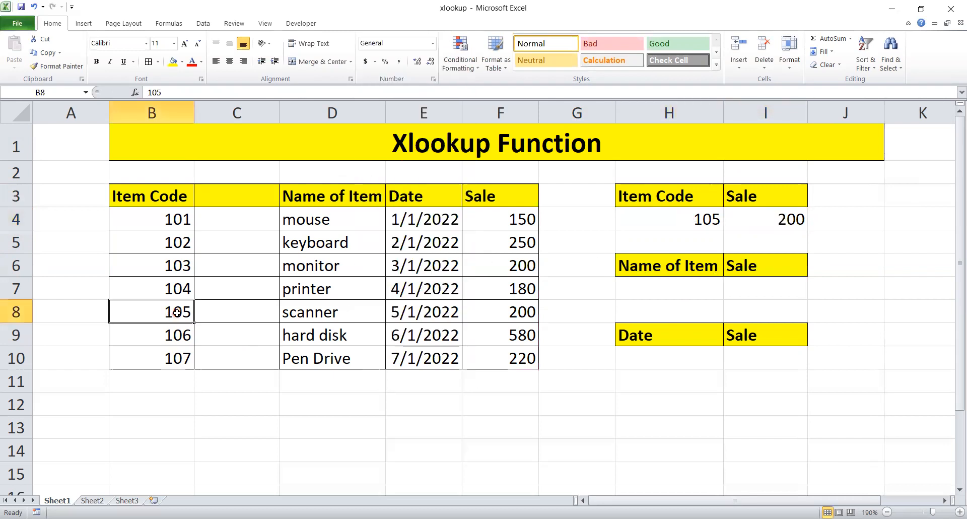
left_click(512, 312)
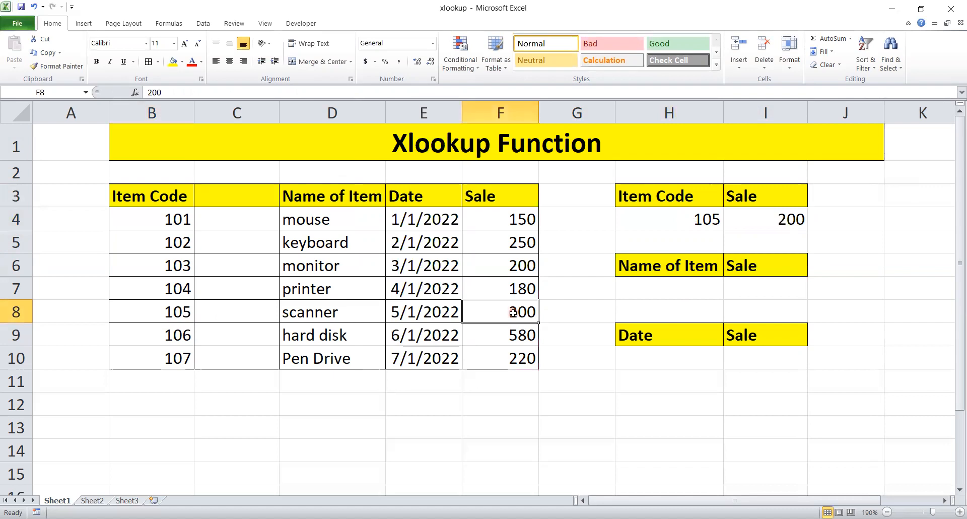
left_click(755, 218)
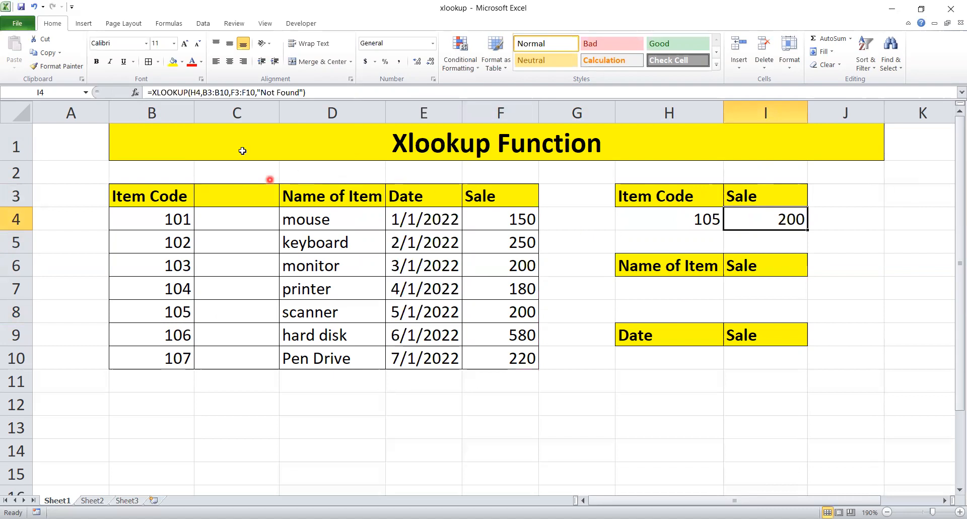
- Delete the blank column C from the table and check the XLOOKUP formula in H4
left_click(239, 115)
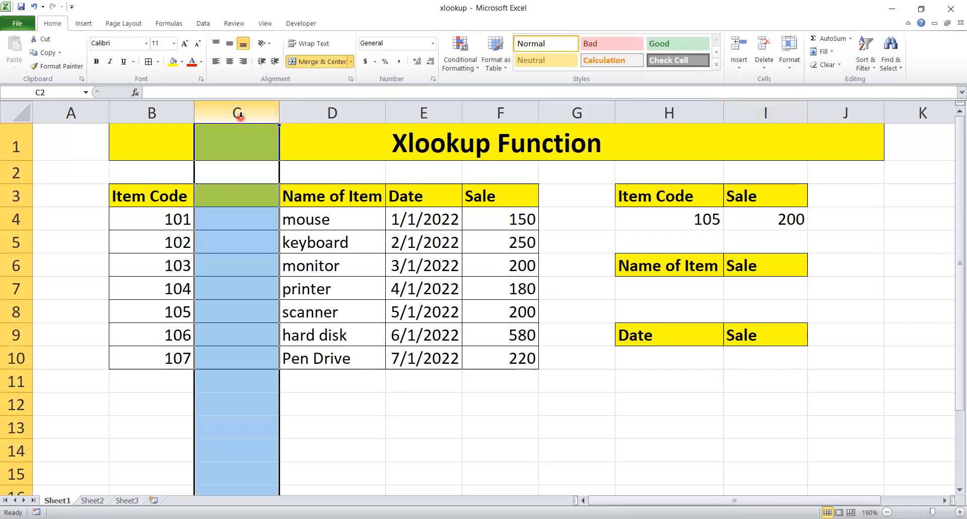
key("ctrl+minus")
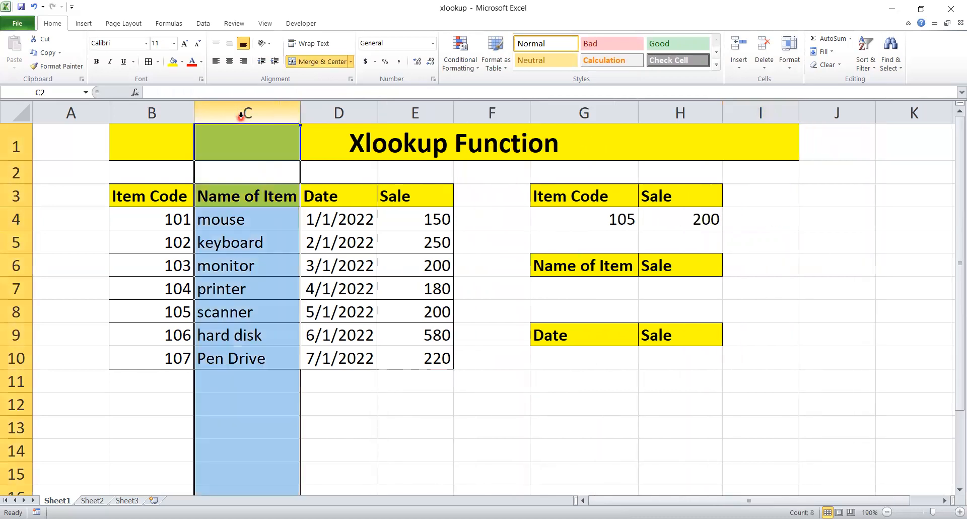
left_click(403, 237)
left_click(669, 224)
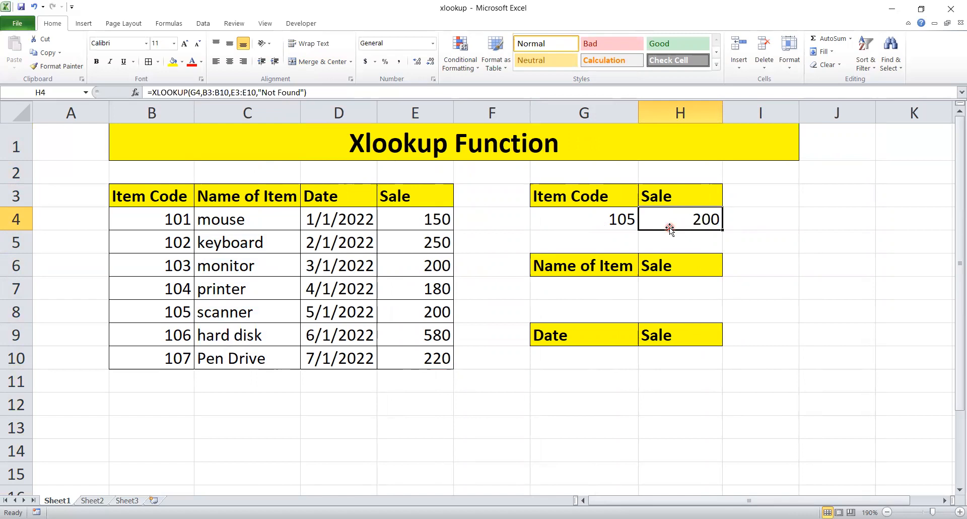
- Fill the Name of Item lookup cell G7 with a reference to the mouse entry in C4
left_click(602, 290)
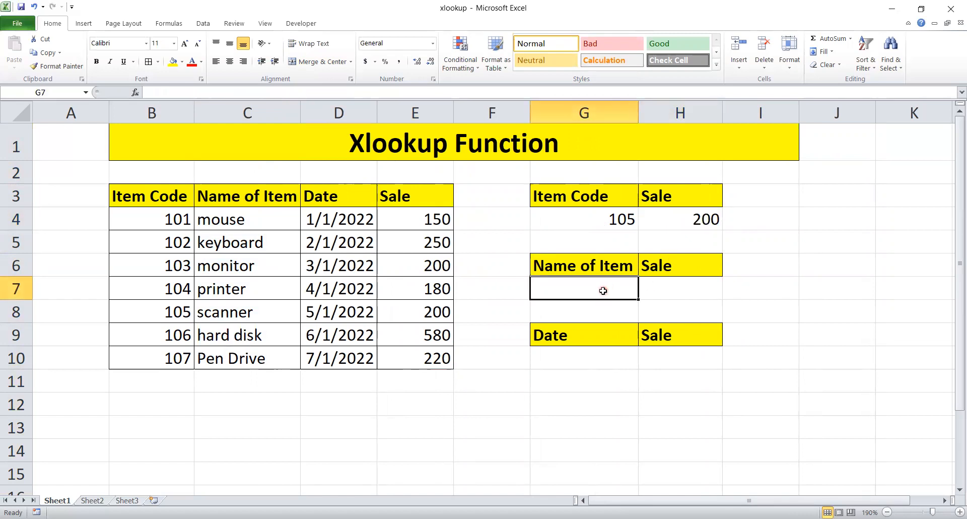
type("=")
left_click(224, 219)
key("Return")
- Start an XLOOKUP formula in H7 with lookup value G7 and lookup array C3:C10
key("Up")
key("Right")
type("=")
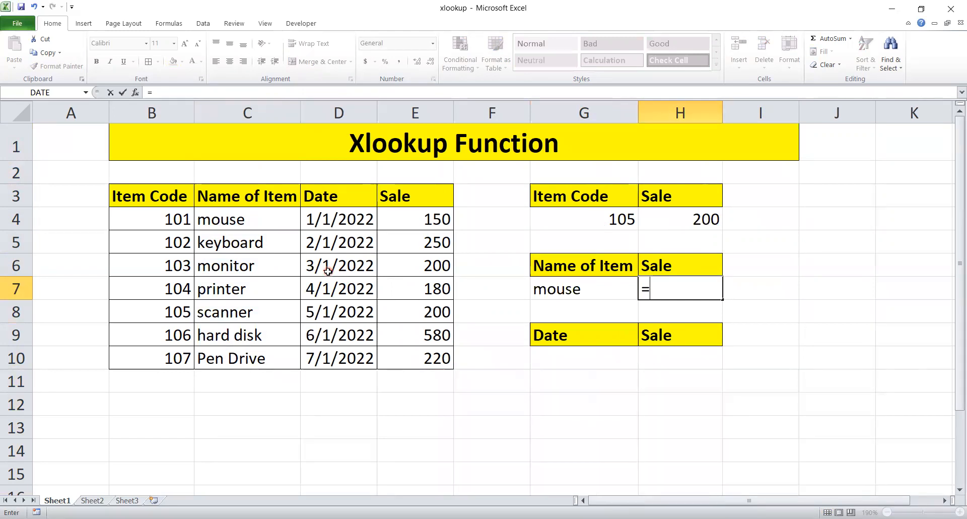
type("XLOOKUP(")
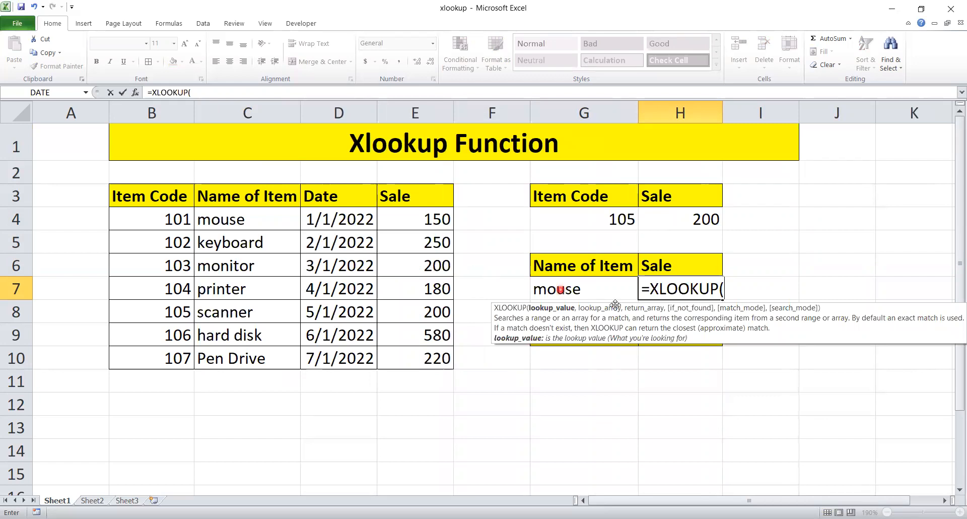
left_click(576, 288)
type(",")
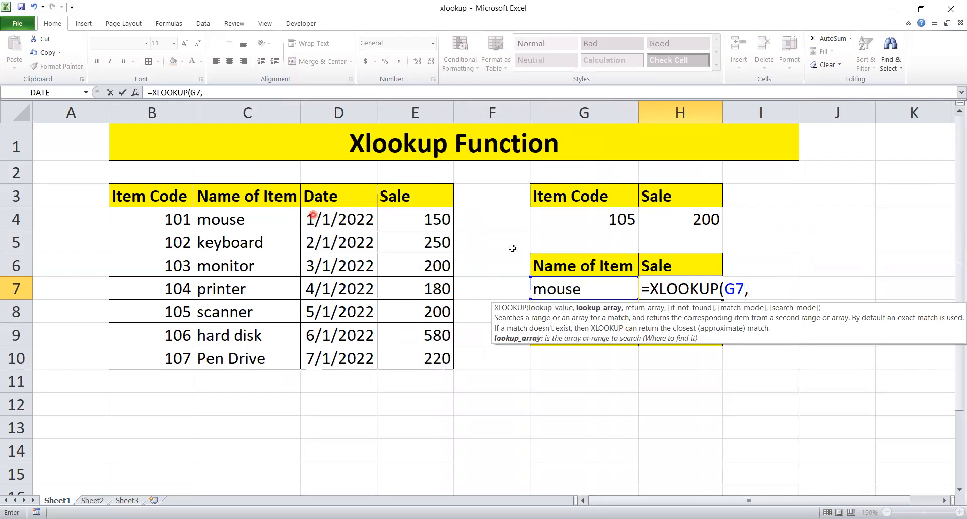
left_click(246, 202)
left_click_drag(259, 352, 257, 360)
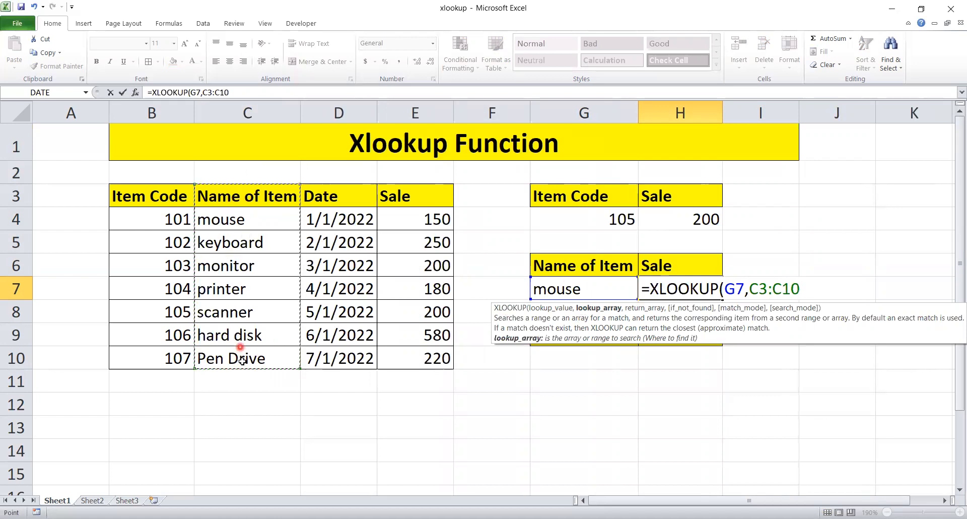
type(",")
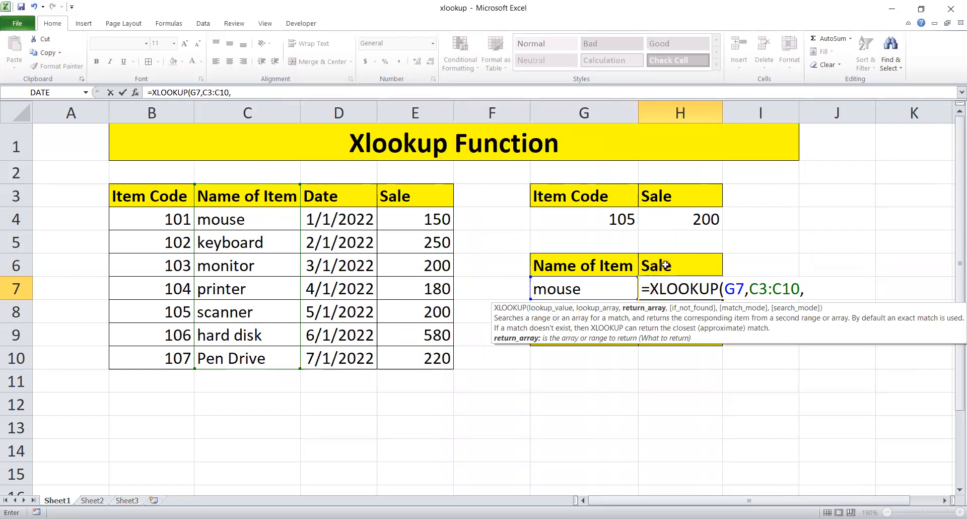
- Complete the H7 XLOOKUP with return array E3:E10 and if-not-found text "not found", and check it against the mouse row's sale
left_click(435, 200)
left_click_drag(433, 350, 432, 356)
type(",\"n")
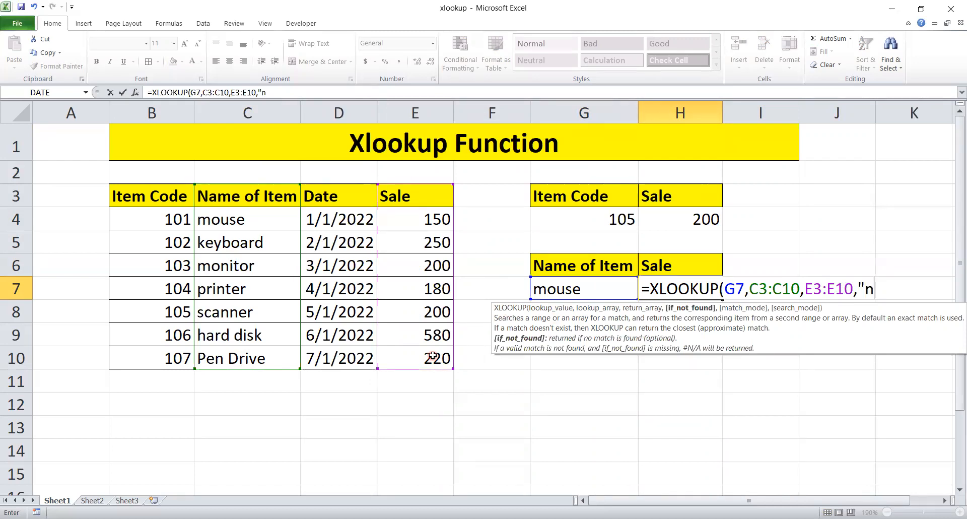
type("ot found\")")
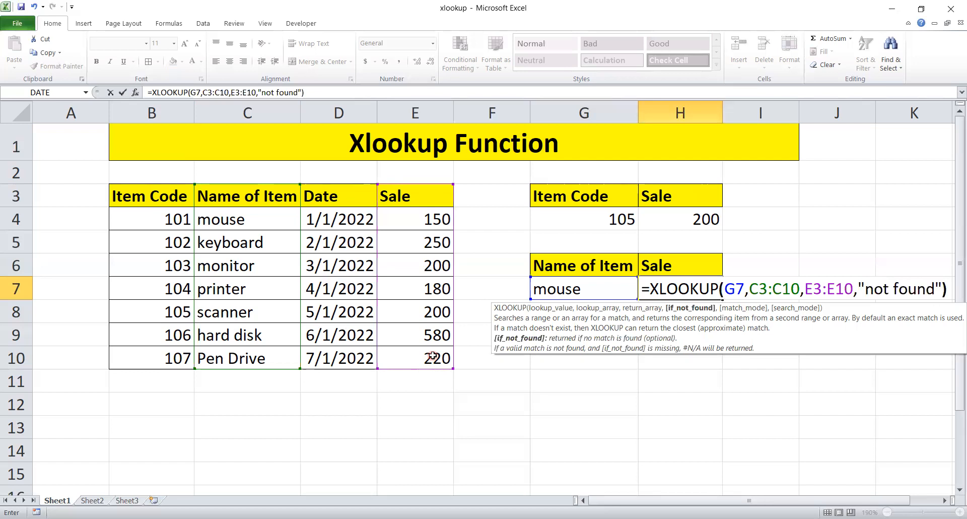
key("Return")
key("Up")
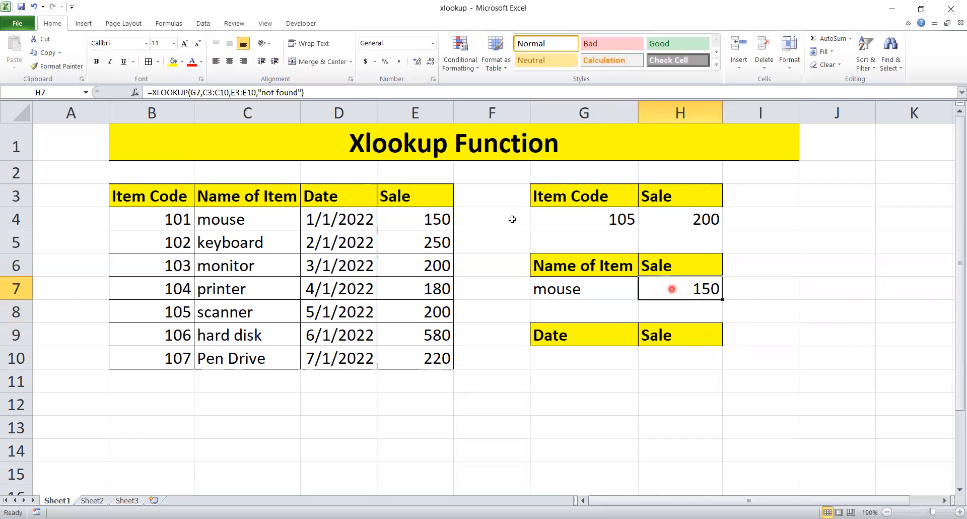
left_click(432, 218)
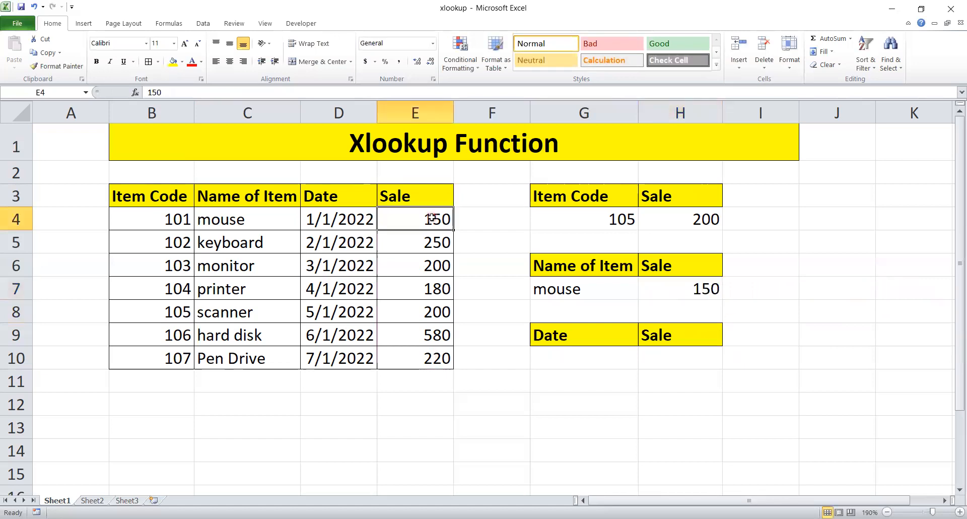
- Change the lookup name in G7 to monitor and compare the returned sale with the monitor row in the table
left_click(583, 289)
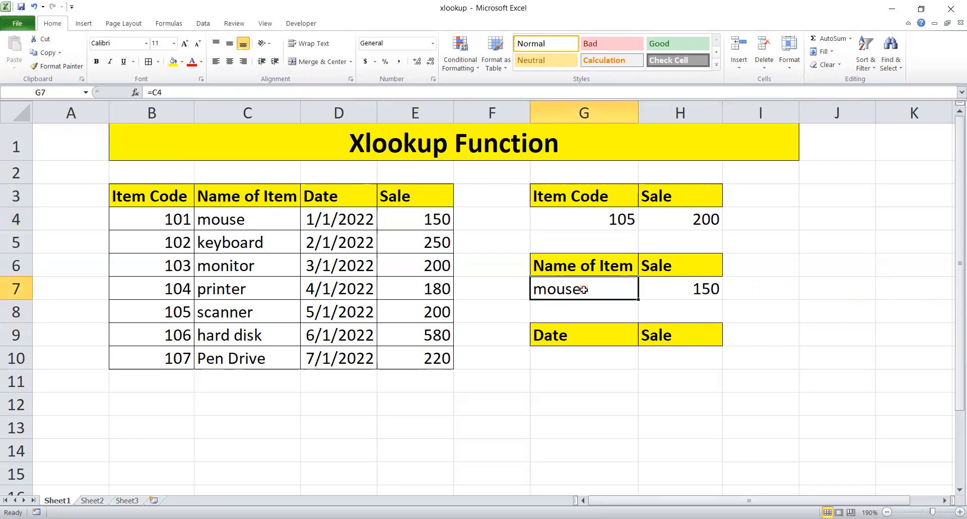
type("moni")
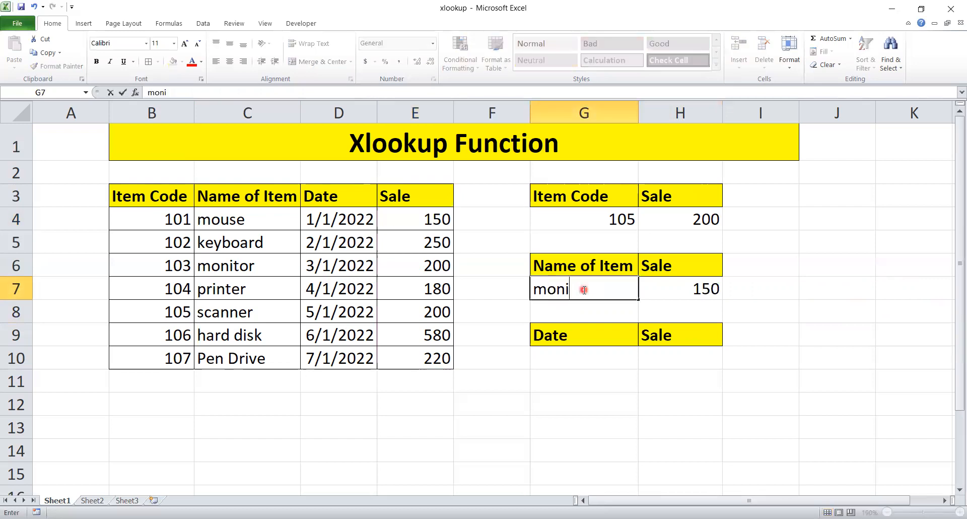
type("tor")
key("Return")
left_click(583, 289)
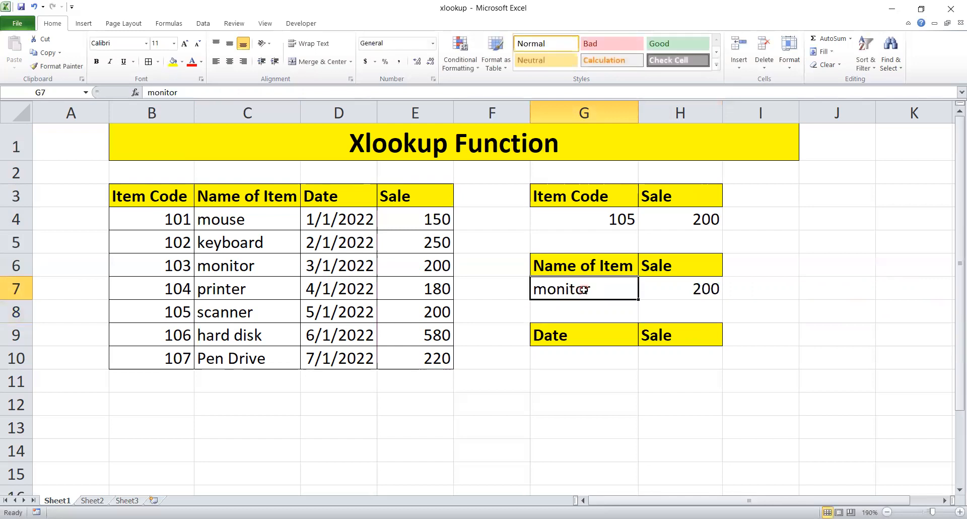
left_click(234, 265)
left_click(391, 268)
left_click(633, 292)
- Fill the Date lookup cell G10 with a reference to the mouse row's date in D4
left_click(562, 359)
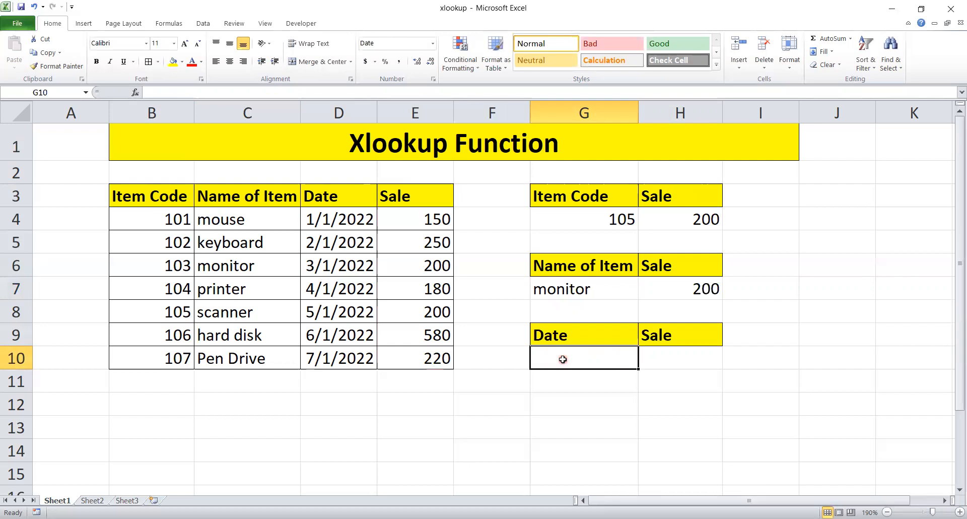
type("=")
left_click(313, 218)
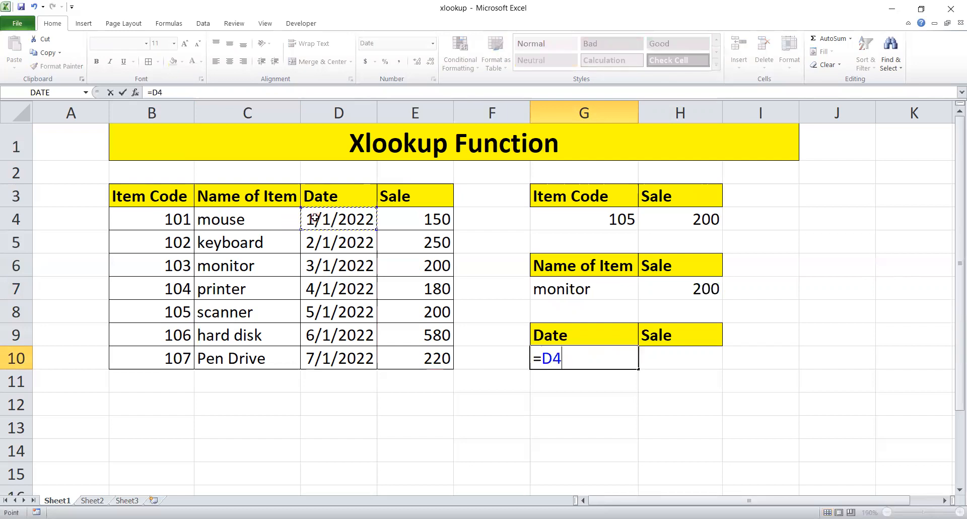
key("Return")
key("Up")
- Start an XLOOKUP formula in H10 with lookup value G10 and lookup array D3:D10
key("Right")
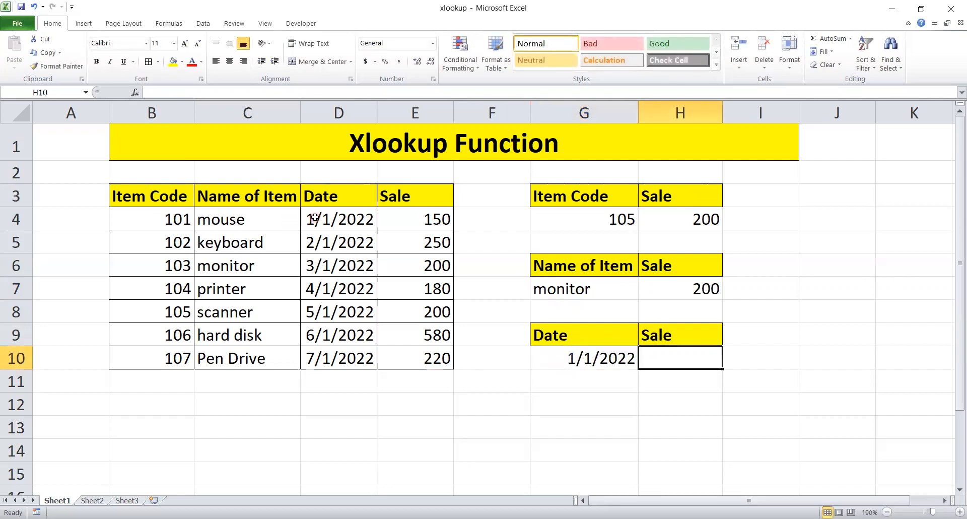
type("=")
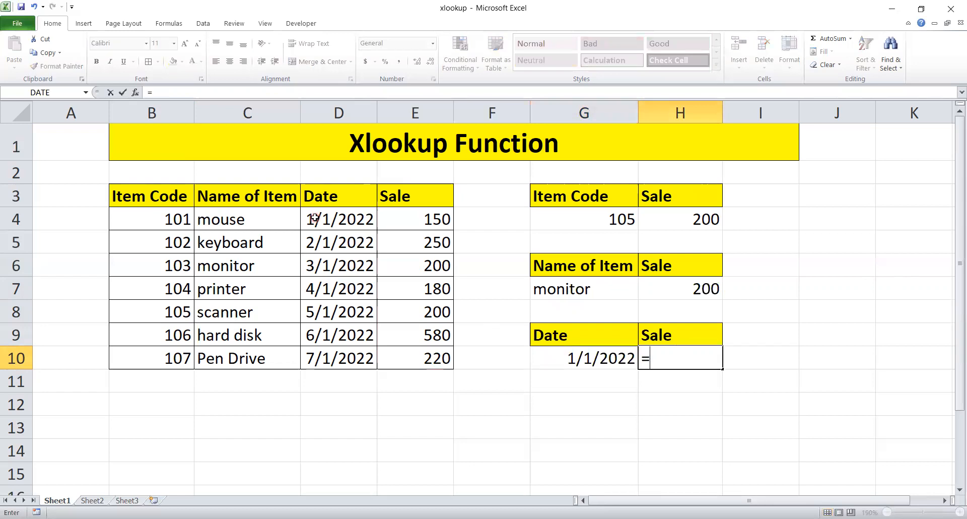
type("XLOOKUP(")
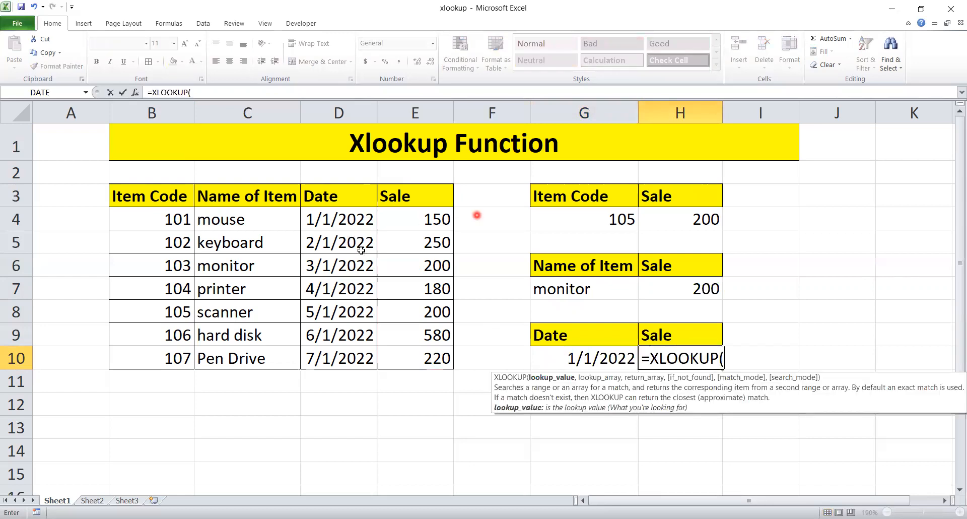
left_click(583, 364)
type(",")
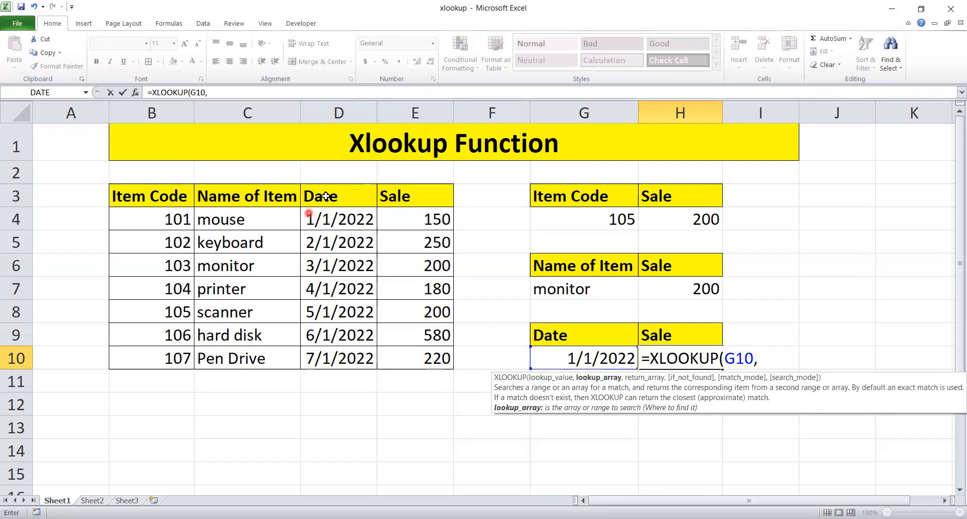
left_click_drag(325, 196, 340, 355)
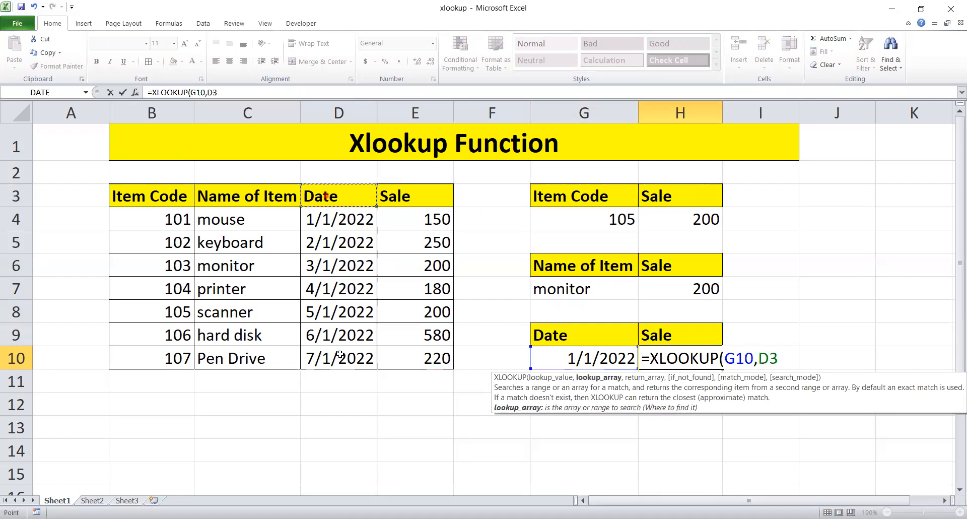
type(",")
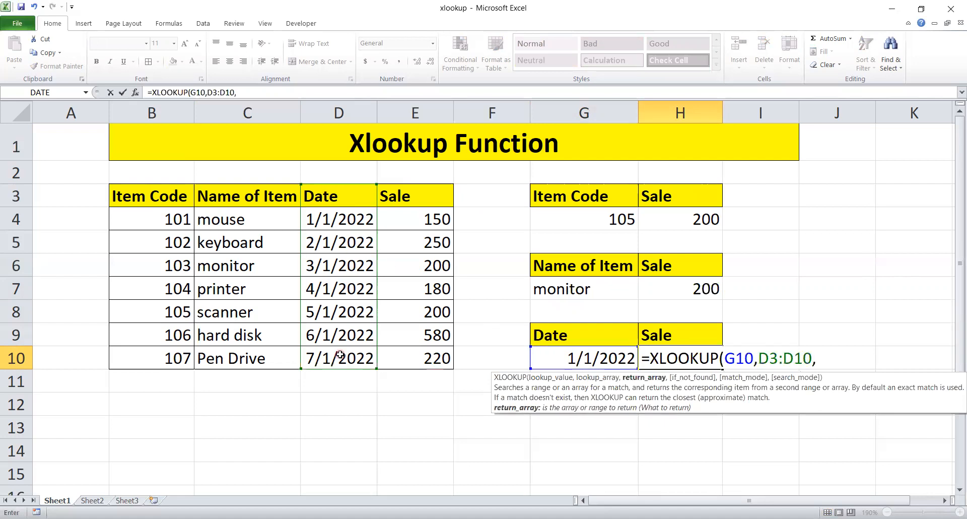
- Complete the H10 XLOOKUP with return array E3:E10 and no if-not-found argument, and check it against the sale in E4
left_click(424, 196)
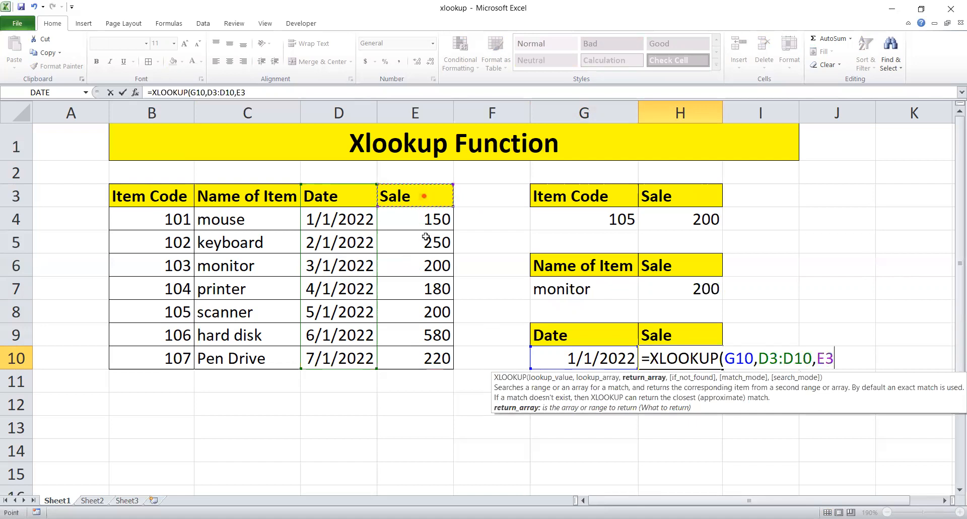
left_click(431, 355, "shift")
type(",")
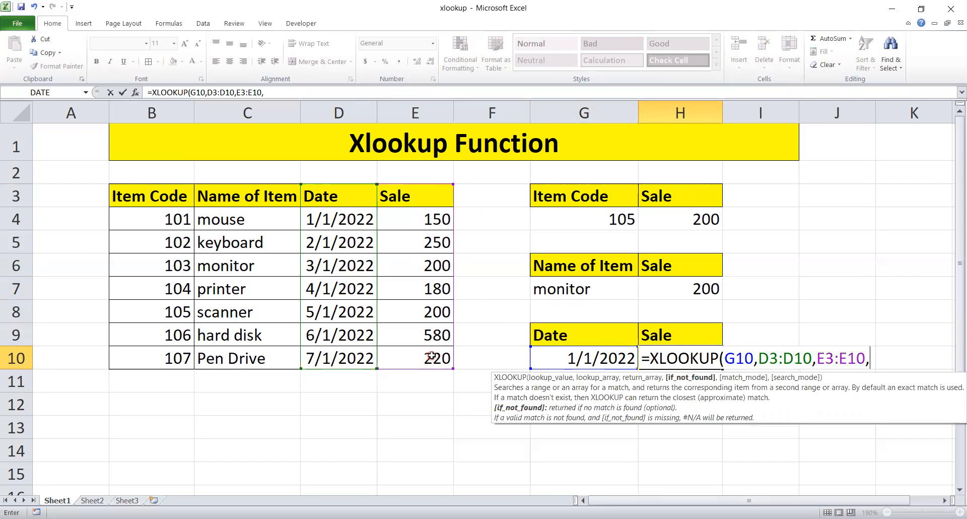
key("BackSpace")
type(")")
key("Return")
key("Up")
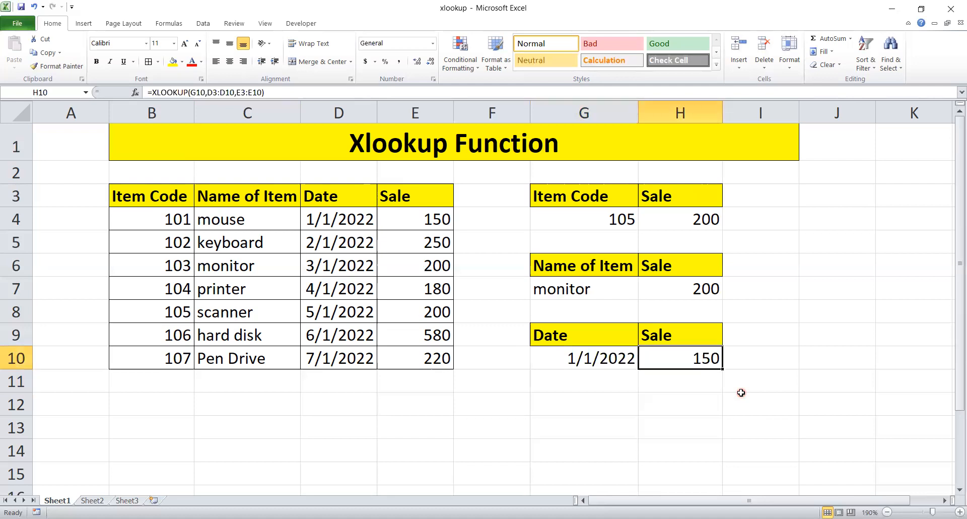
left_click(592, 356)
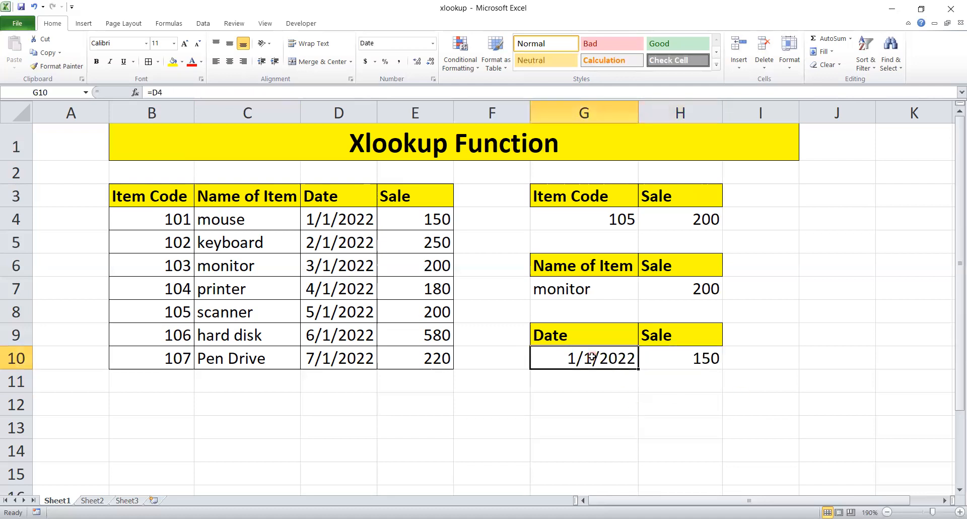
left_click(425, 212)
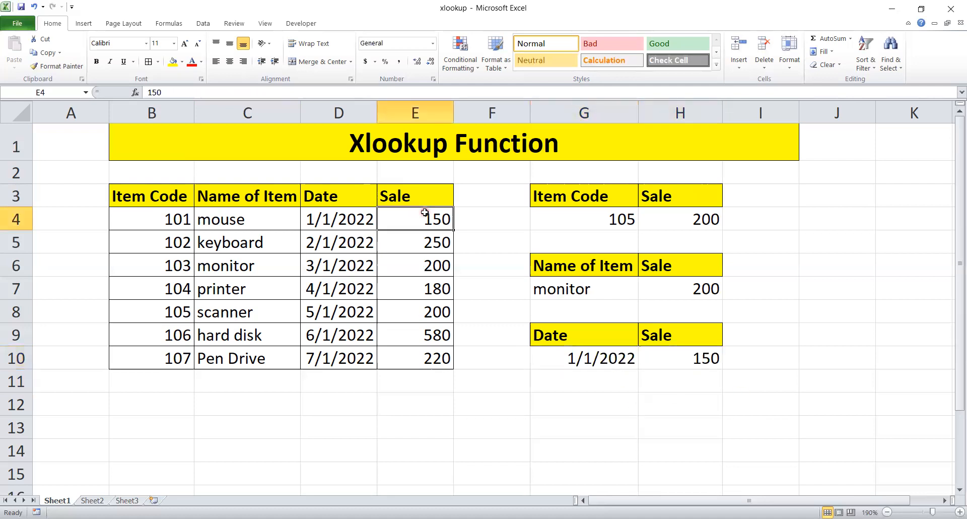
- Change the date reference in G10 to the scanner row's date in D8
left_click(596, 358)
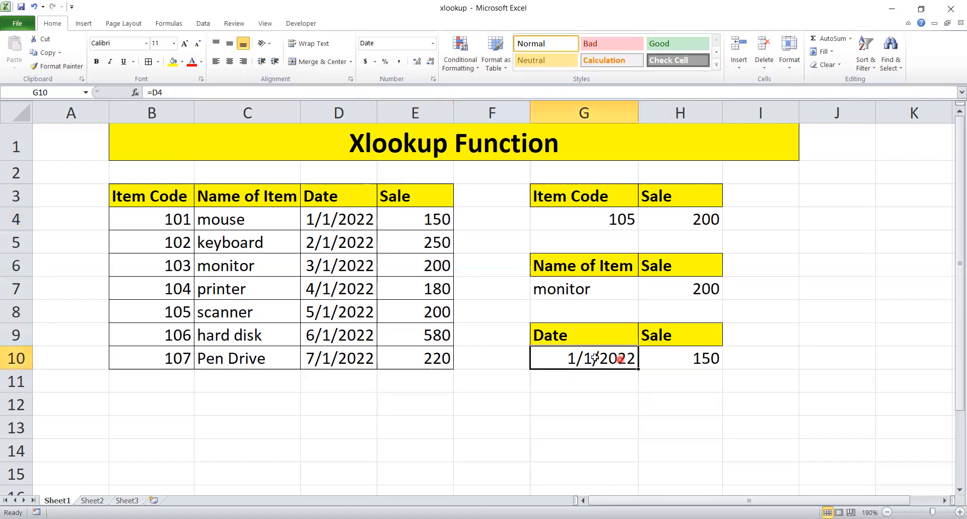
double_click(568, 357)
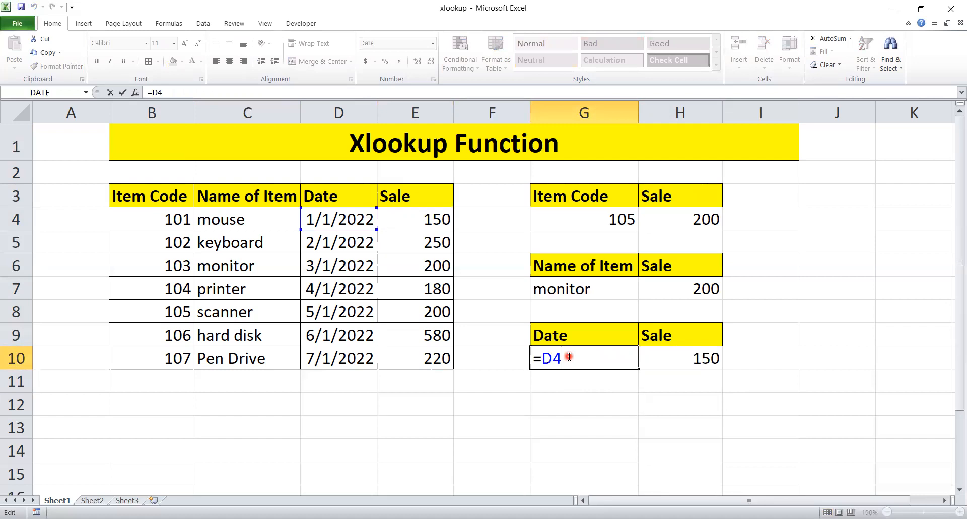
key("BackSpace")
key("BackSpace")
left_click(320, 312)
key("Return")
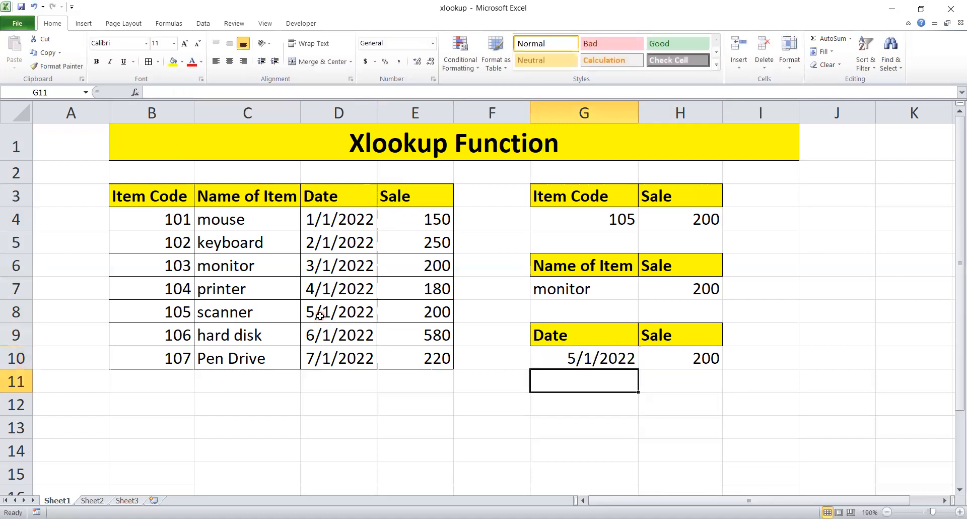
- Compare the date lookup in G10 and its sale in H10 with the scanner row's date and sale
left_click(581, 356)
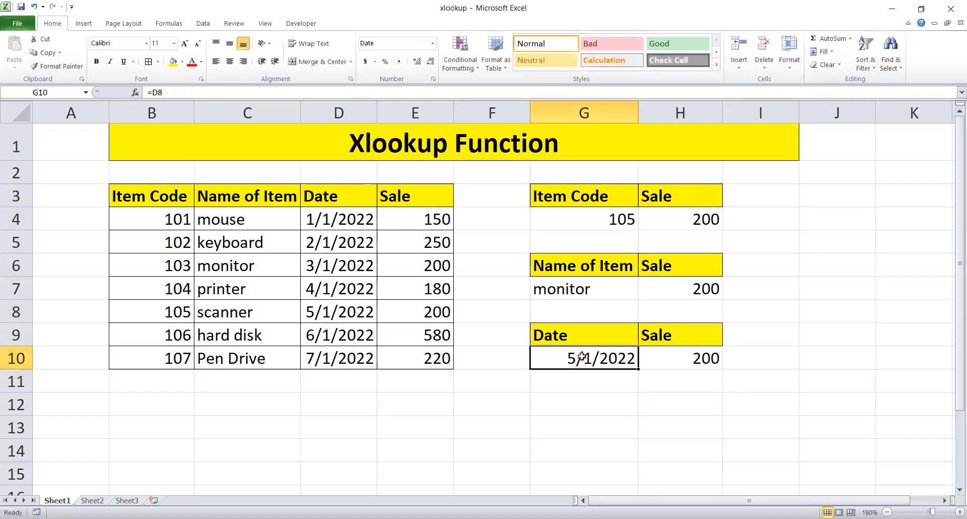
left_click(698, 356)
left_click(321, 316)
left_click(406, 308)
left_click(660, 405)
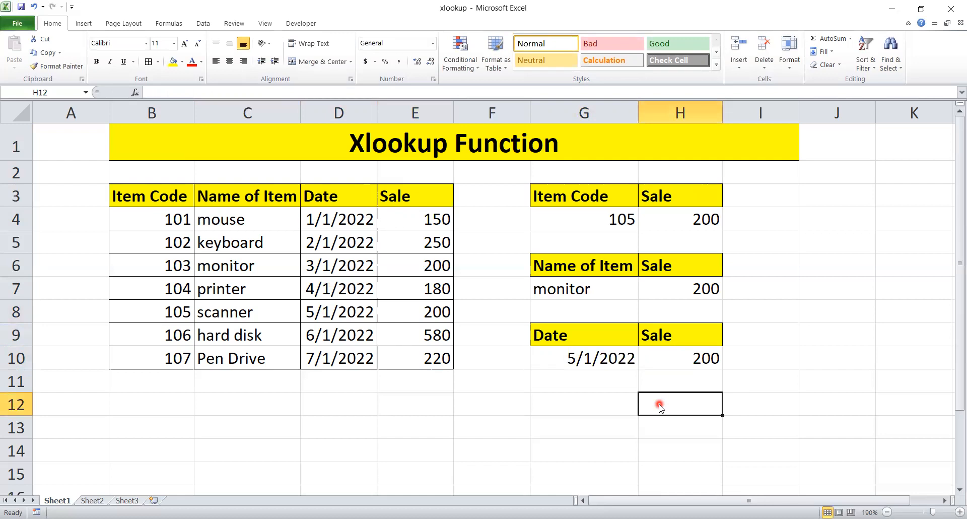